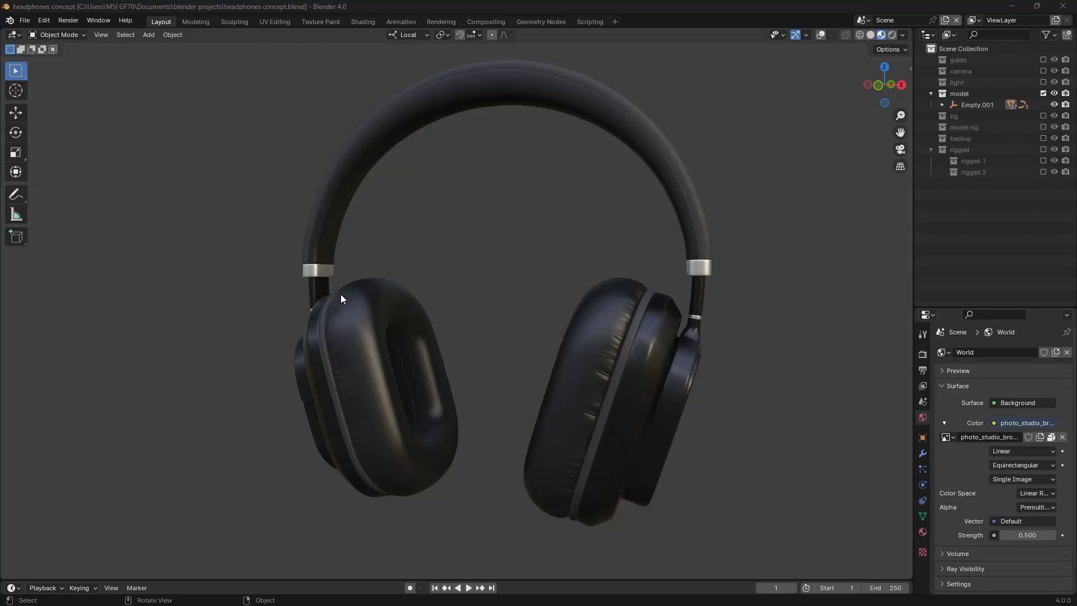
# Examine the finished headphones from several angles, including a close look at the wrinkles along the ear cushions.
pyautogui.scroll(-3, 418, 375)
pyautogui.scroll(5, 476, 350)
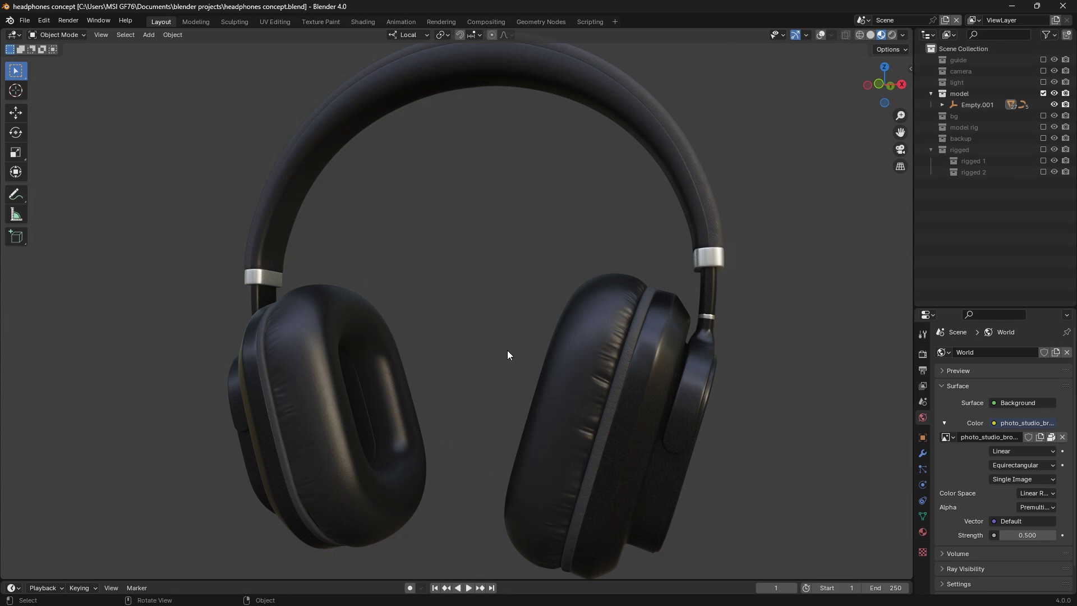
pyautogui.scroll(-1, 564, 341)
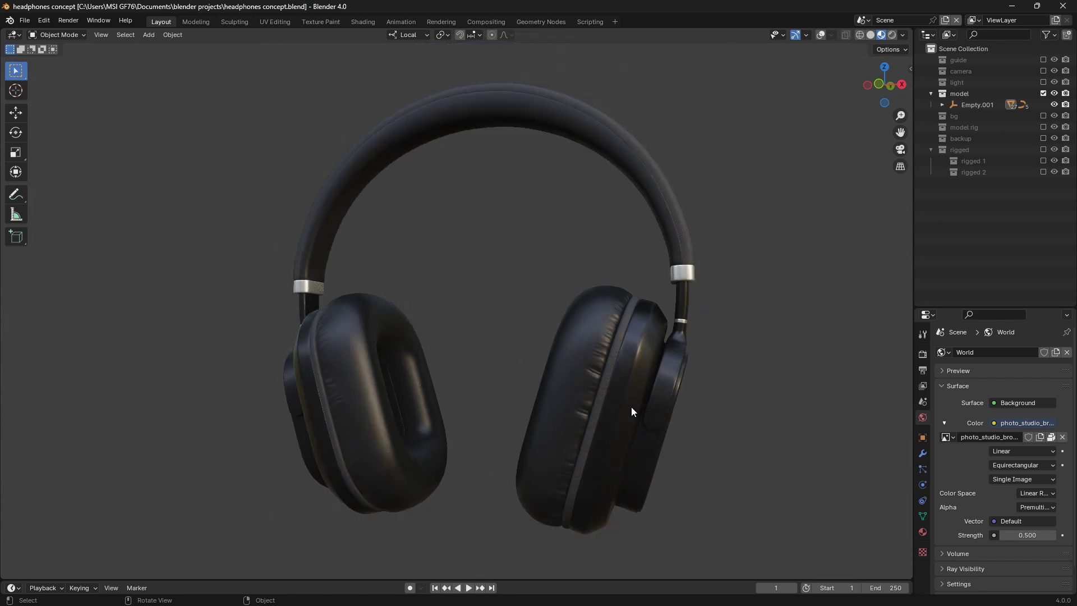
pyautogui.moveTo(631, 406); pyautogui.dragTo(606, 422, button='middle')
pyautogui.scroll(5, 599, 413)
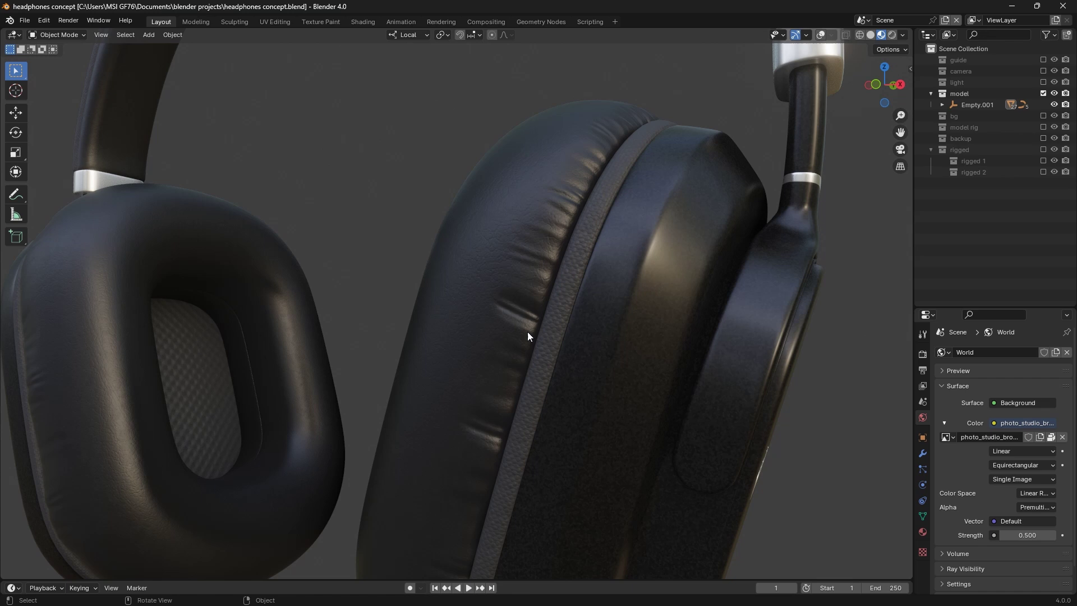
pyautogui.scroll(-5, 520, 323)
pyautogui.moveTo(520, 326); pyautogui.dragTo(587, 340, button='middle')
pyautogui.scroll(1, 588, 340)
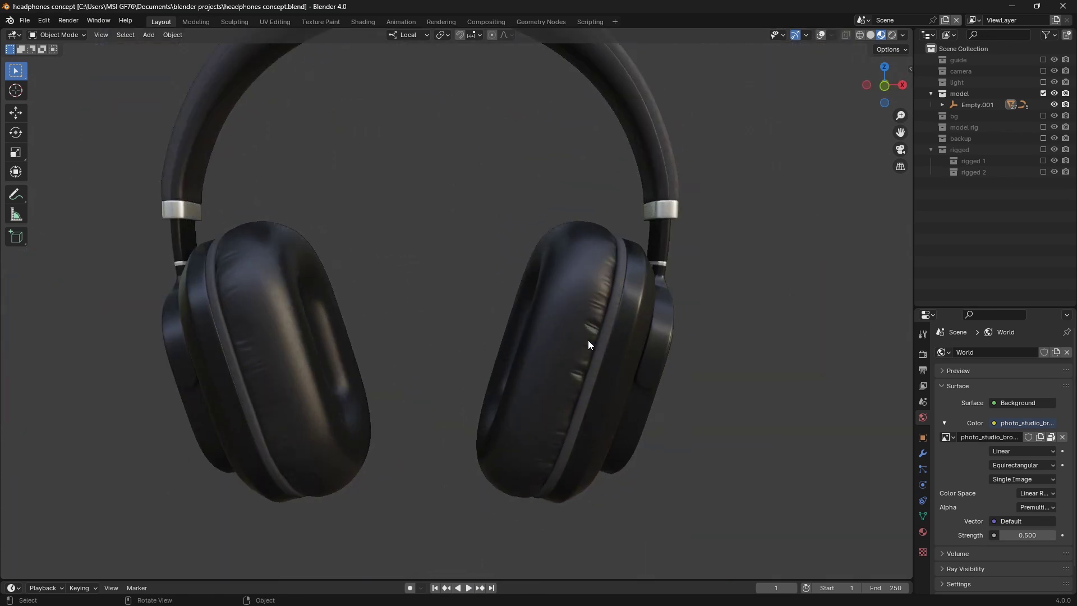
# Turn on the viewport overlays for the headphones scene.
pyautogui.click(820, 35)
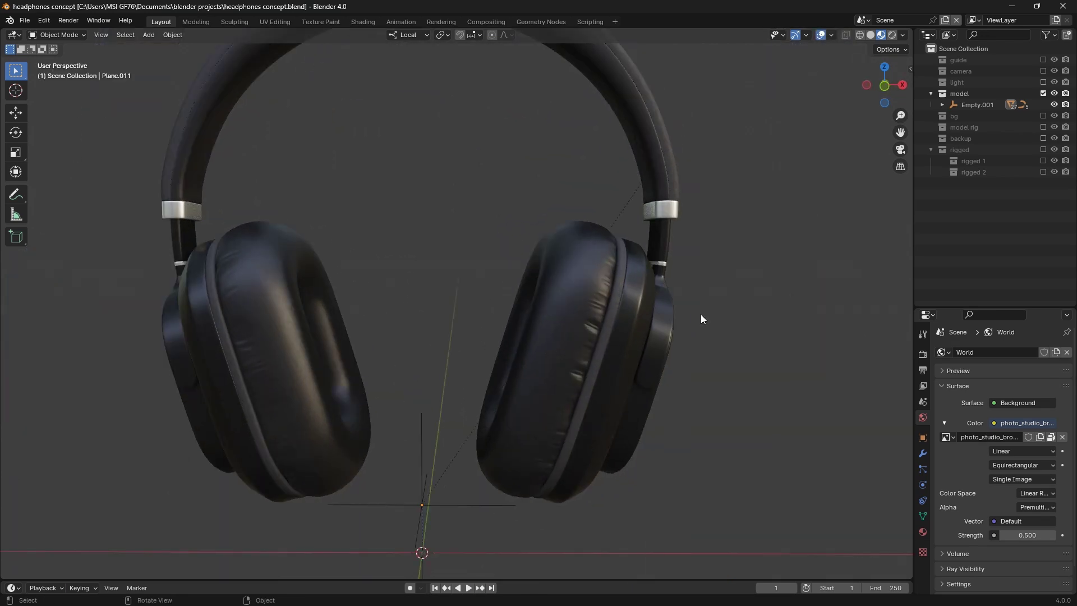
pyautogui.moveTo(702, 314); pyautogui.dragTo(673, 331, button='middle')
pyautogui.scroll(4, 567, 351)
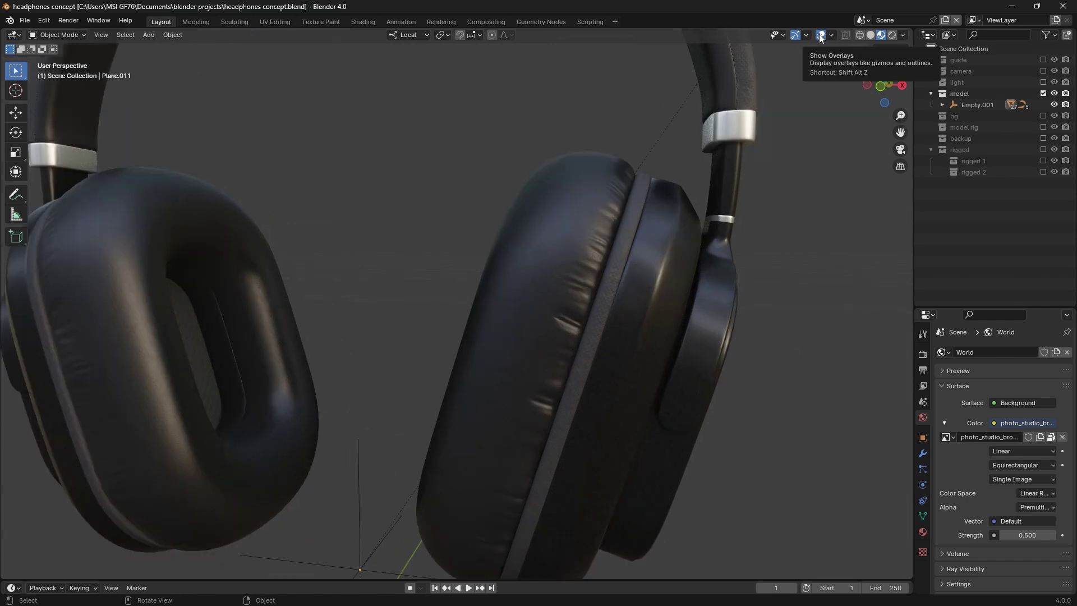
# Select the wrinkled right-hand ear cushion and inspect its base mesh in Edit Mode, returning to Object Mode.
pyautogui.click(582, 347)
pyautogui.moveTo(583, 350); pyautogui.dragTo(556, 345, button='middle')
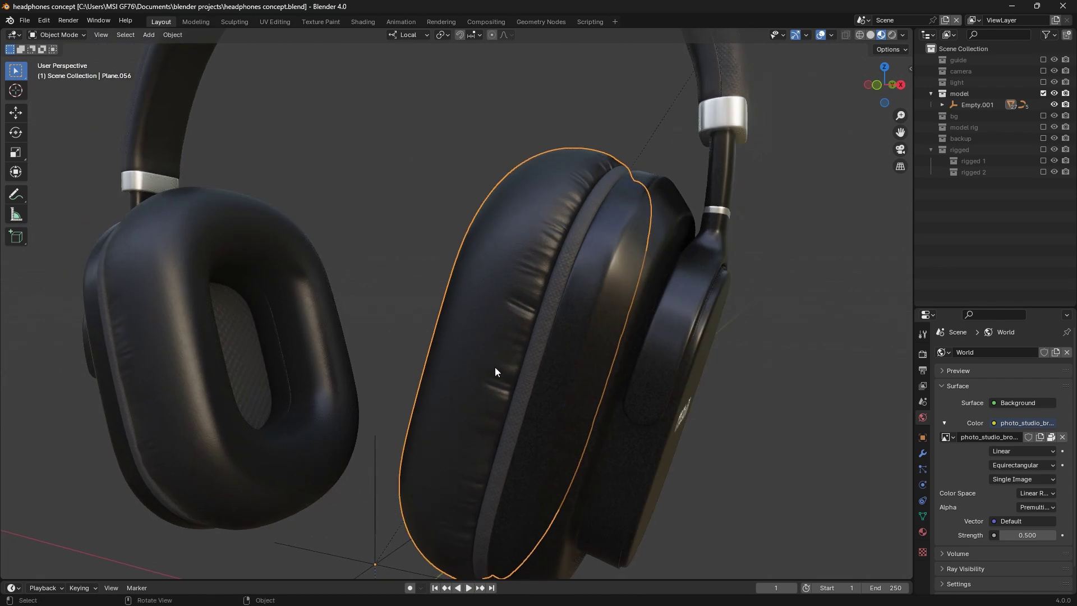
pyautogui.scroll(6, 496, 366)
pyautogui.press('Tab')
pyautogui.scroll(-2, 517, 330)
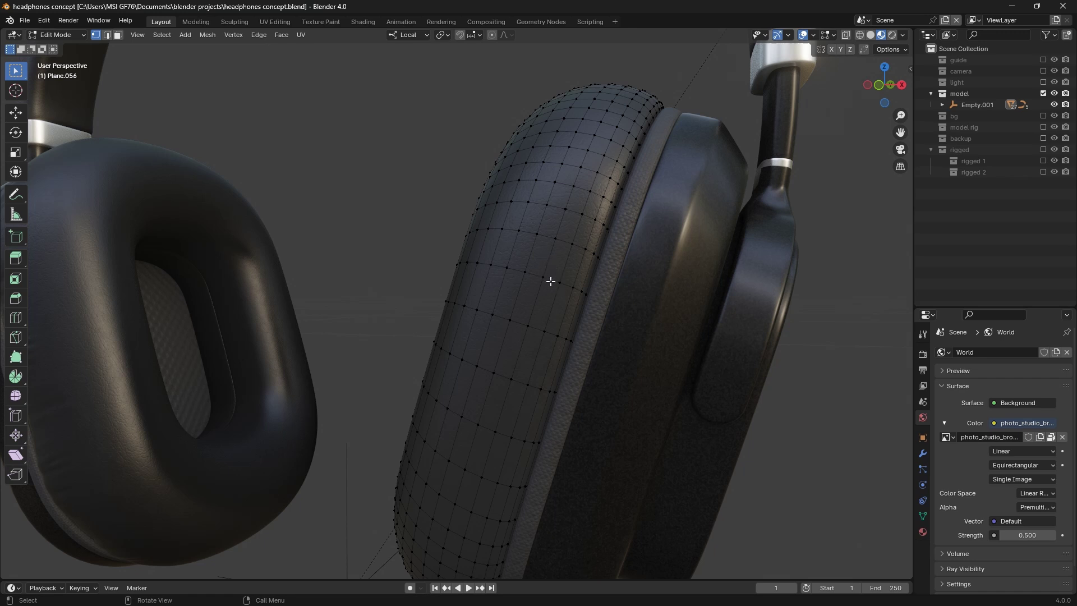
pyautogui.scroll(-6, 544, 331)
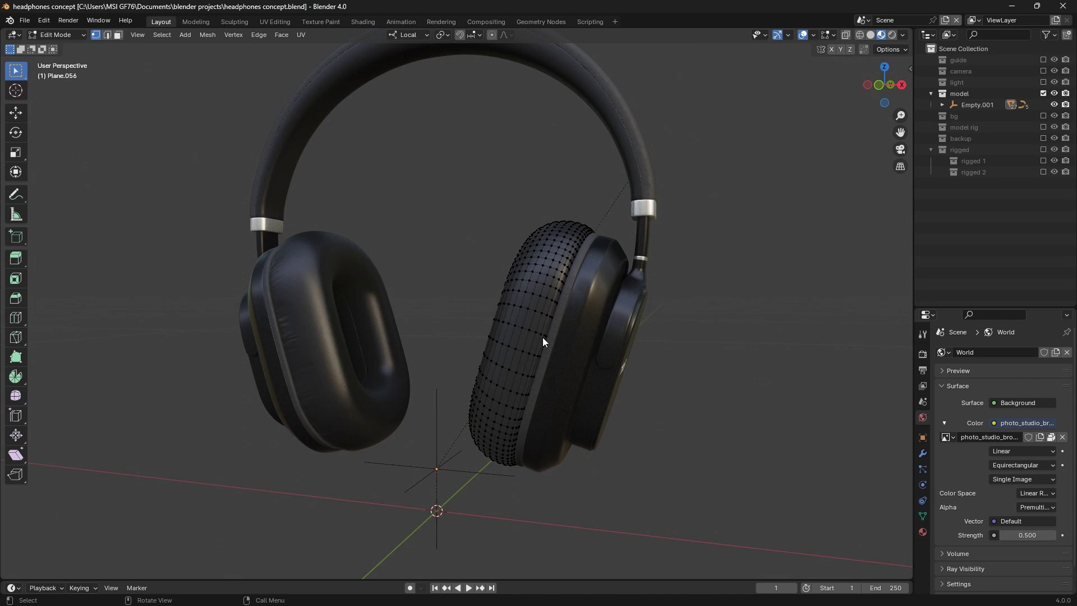
pyautogui.press('Tab')
pyautogui.scroll(5, 543, 338)
pyautogui.scroll(-2, 530, 345)
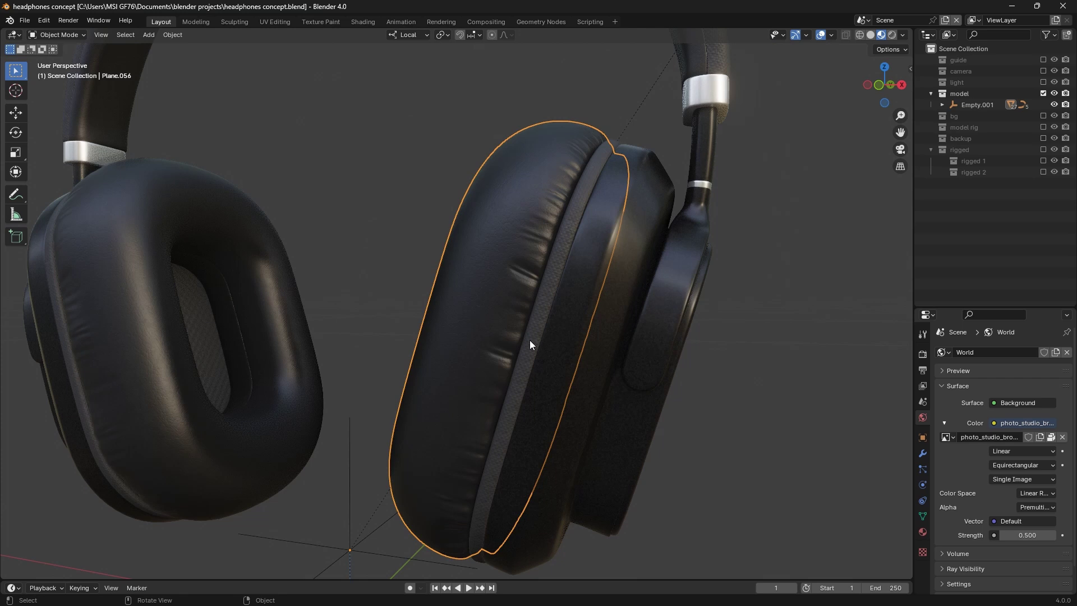
pyautogui.moveTo(530, 340)
pyautogui.mouseDown(button='middle')
pyautogui.moveTo(596, 341)
pyautogui.moveTo(521, 348)
pyautogui.moveTo(539, 348)
pyautogui.mouseUp(button='middle')
# Expand the ear cushion's Multires modifier and toggle its viewport display off and on to compare the surface with and without wrinkles.
pyautogui.click(923, 454)
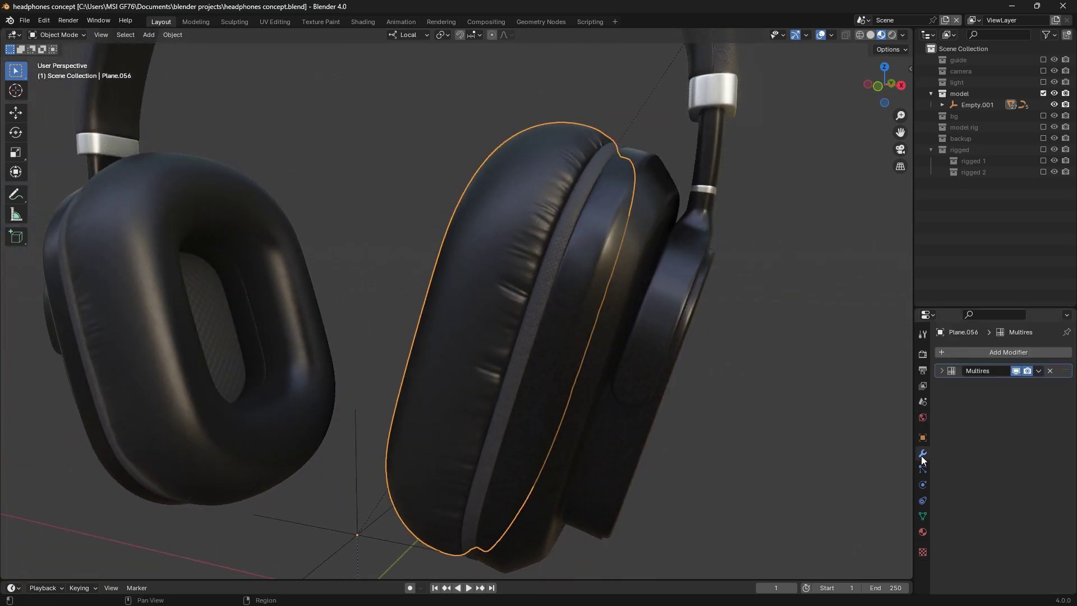
pyautogui.click(941, 371)
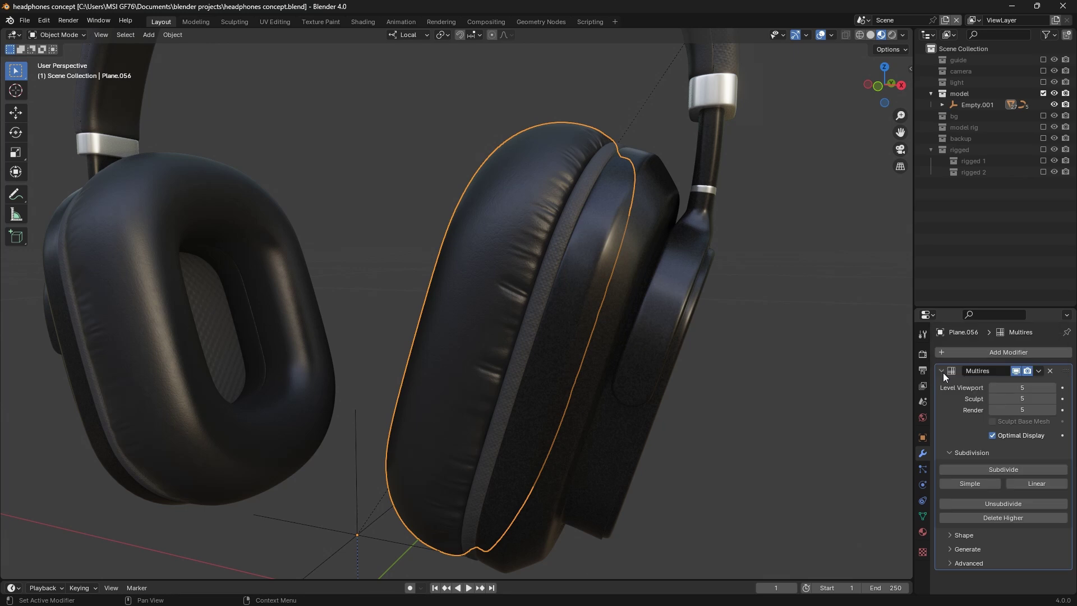
pyautogui.click(1015, 373)
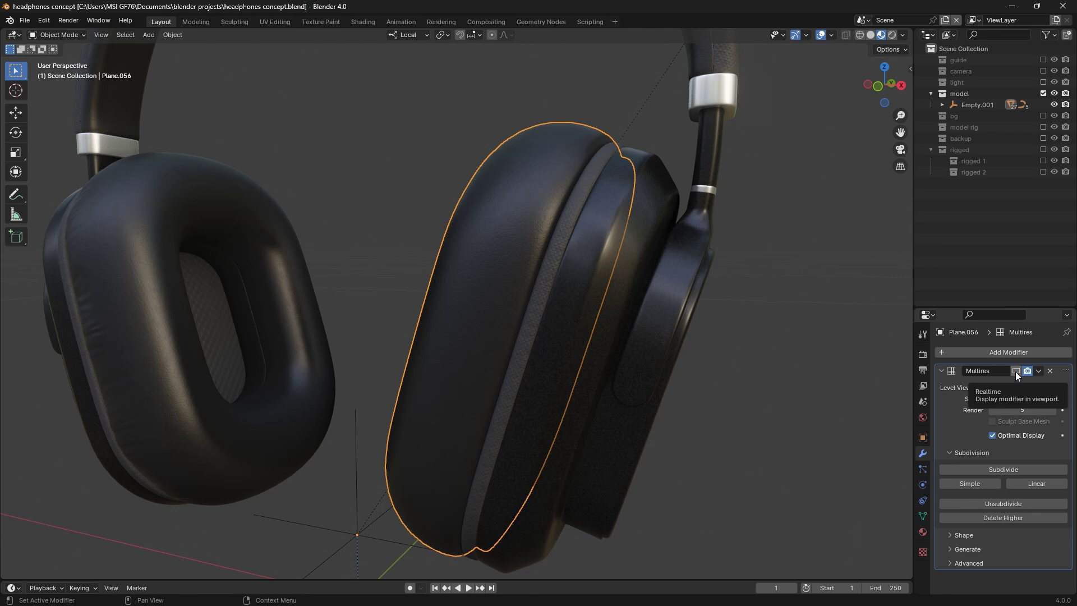
pyautogui.click(1015, 371)
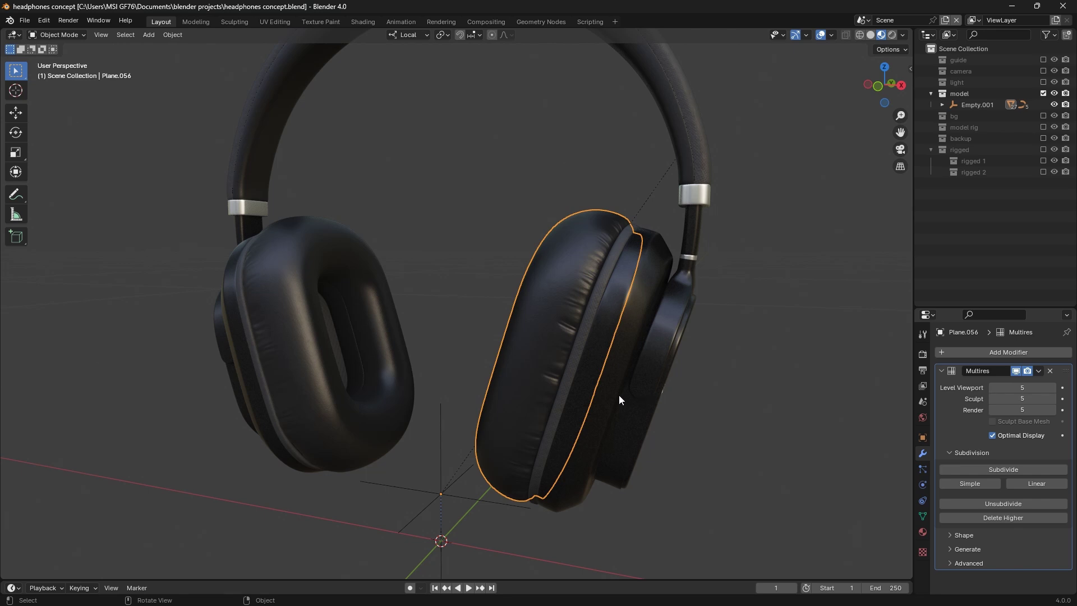
pyautogui.scroll(10, 565, 348)
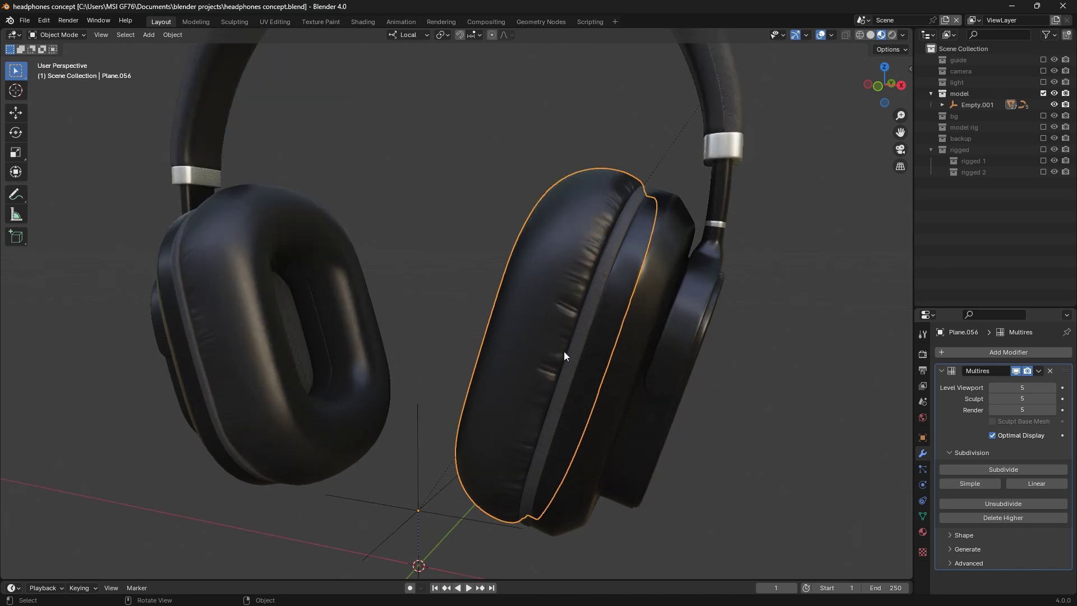
pyautogui.scroll(-10, 584, 409)
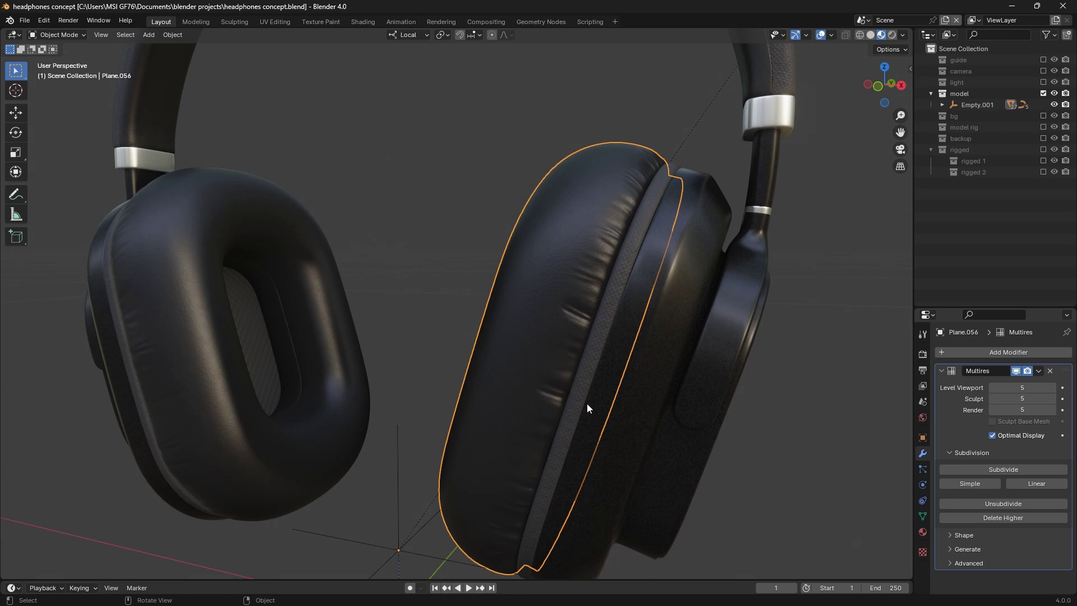
pyautogui.moveTo(587, 403); pyautogui.dragTo(638, 371, button='middle')
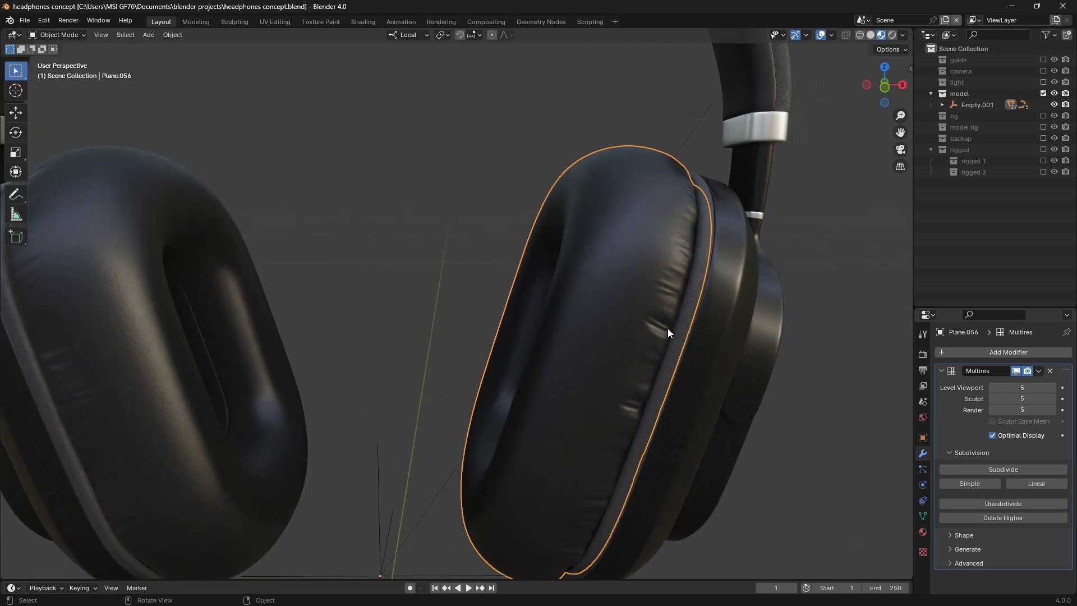
pyautogui.scroll(5, 667, 328)
pyautogui.scroll(-6, 624, 341)
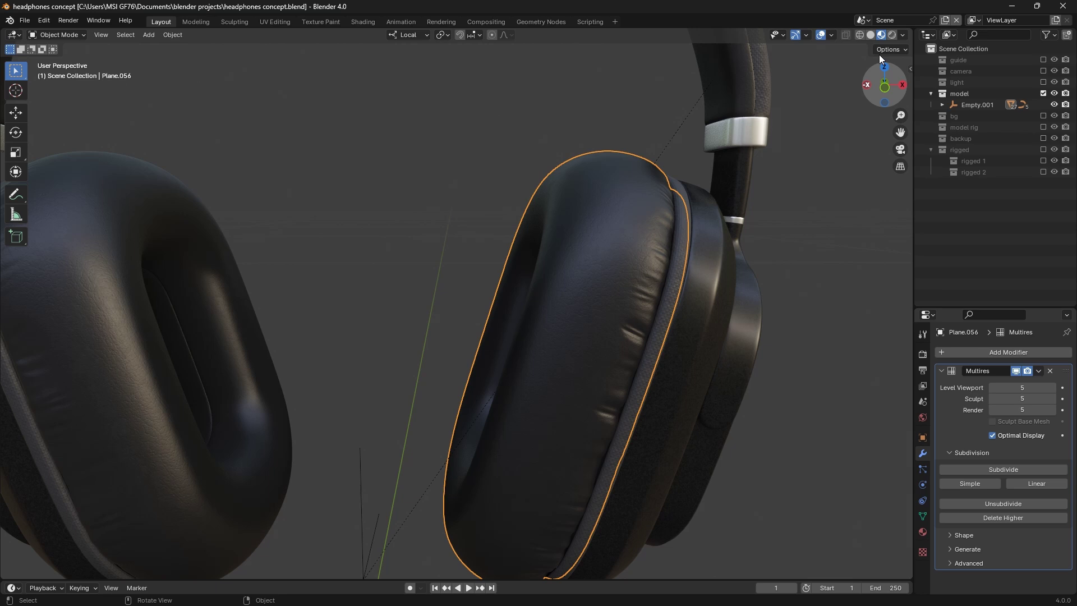
# Switch to the "for tut" scene containing the headphones with smooth cushions.
pyautogui.click(864, 20)
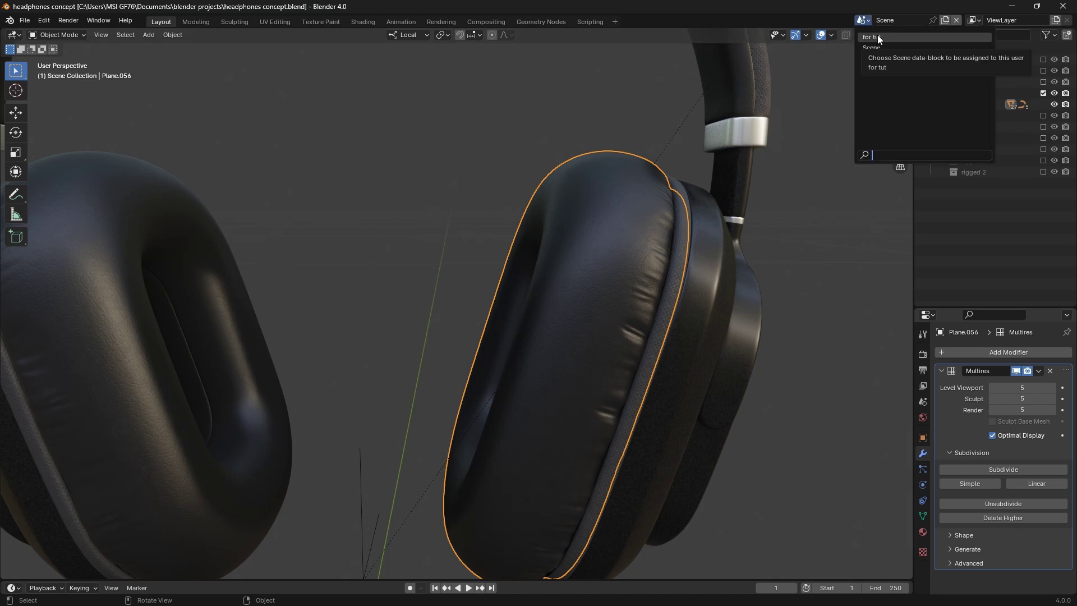
pyautogui.click(878, 37)
pyautogui.moveTo(679, 319); pyautogui.dragTo(661, 308, button='middle')
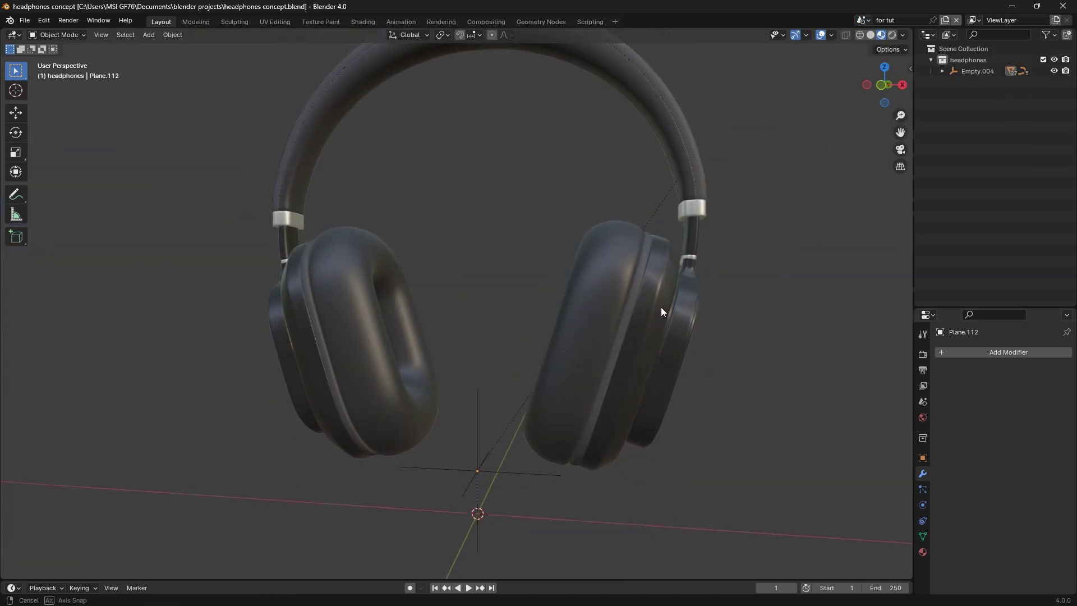
# Select the smooth right-hand ear cushion and add a Multiresolution modifier to it.
pyautogui.click(604, 341)
pyautogui.scroll(3, 605, 341)
pyautogui.scroll(-3, 604, 334)
pyautogui.moveTo(604, 333)
pyautogui.mouseDown(button='middle')
pyautogui.moveTo(643, 332)
pyautogui.moveTo(621, 343)
pyautogui.mouseUp(button='middle')
pyautogui.scroll(5, 621, 343)
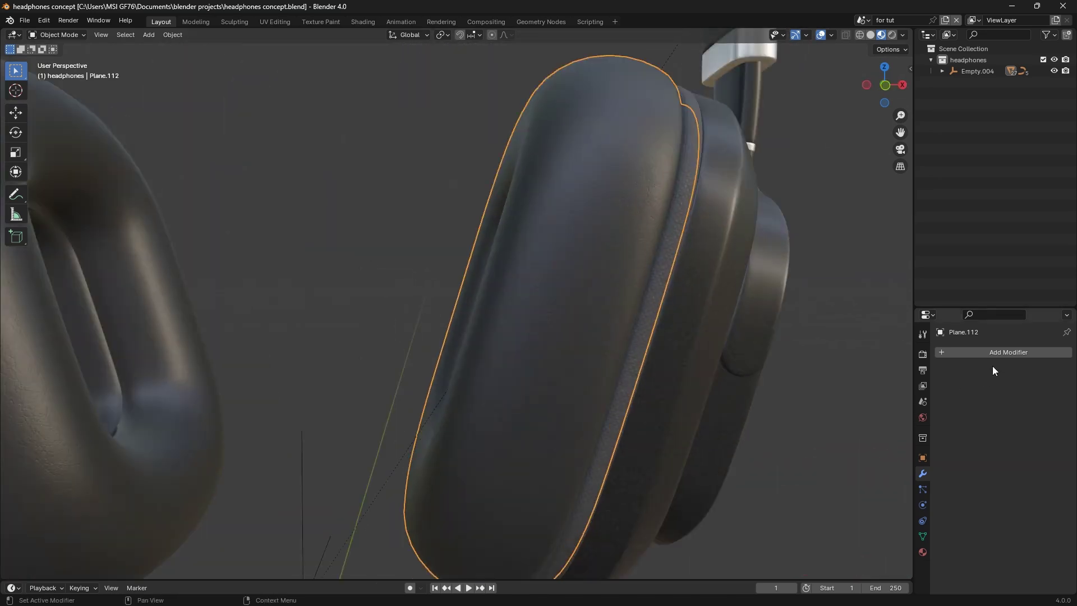
pyautogui.click(1012, 351)
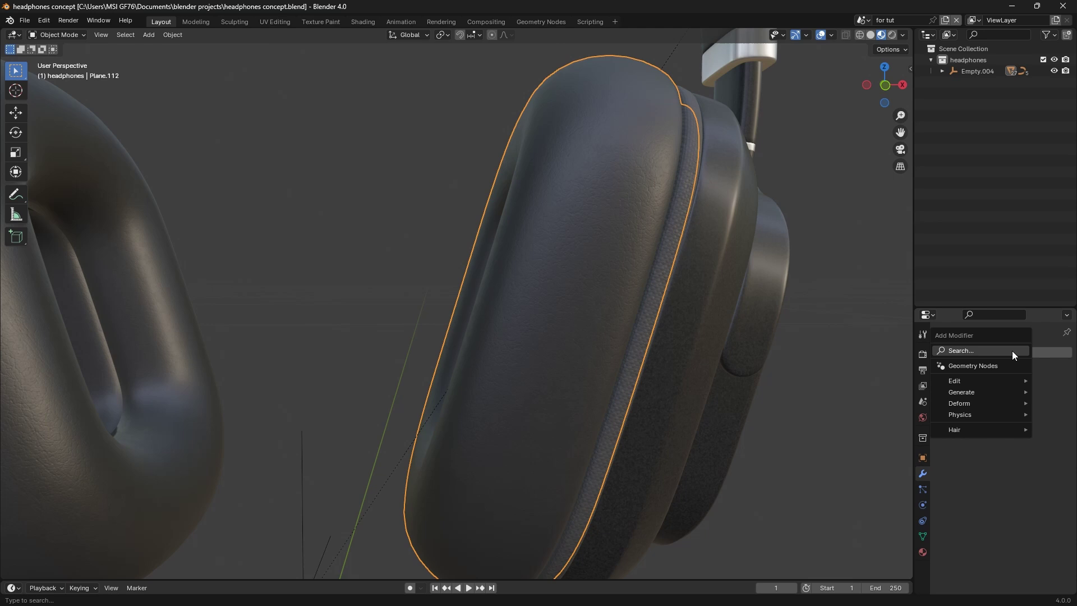
pyautogui.moveTo(988, 392)
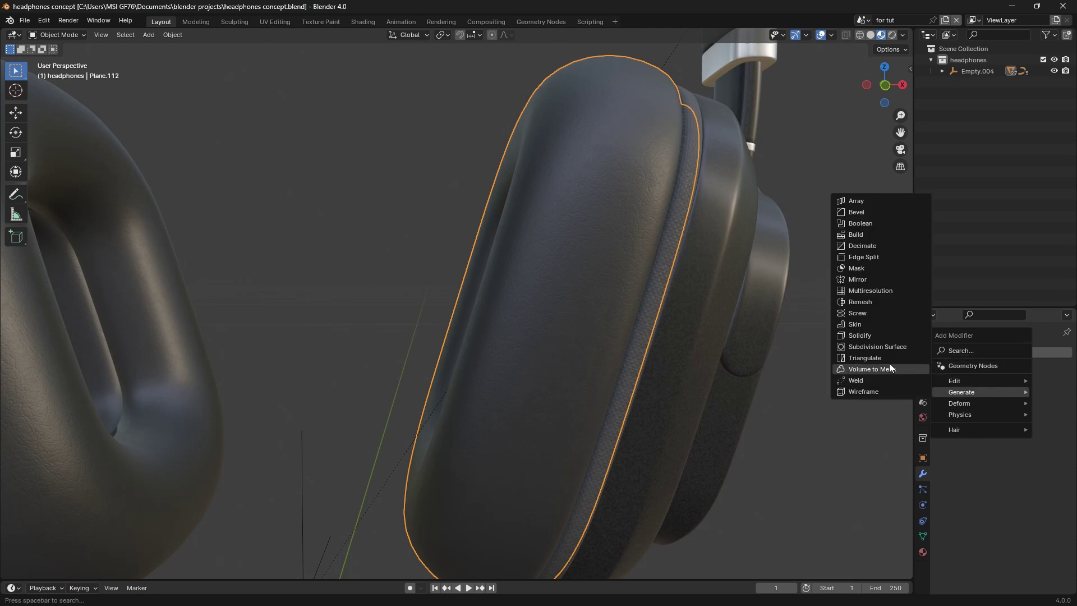
pyautogui.click(870, 291)
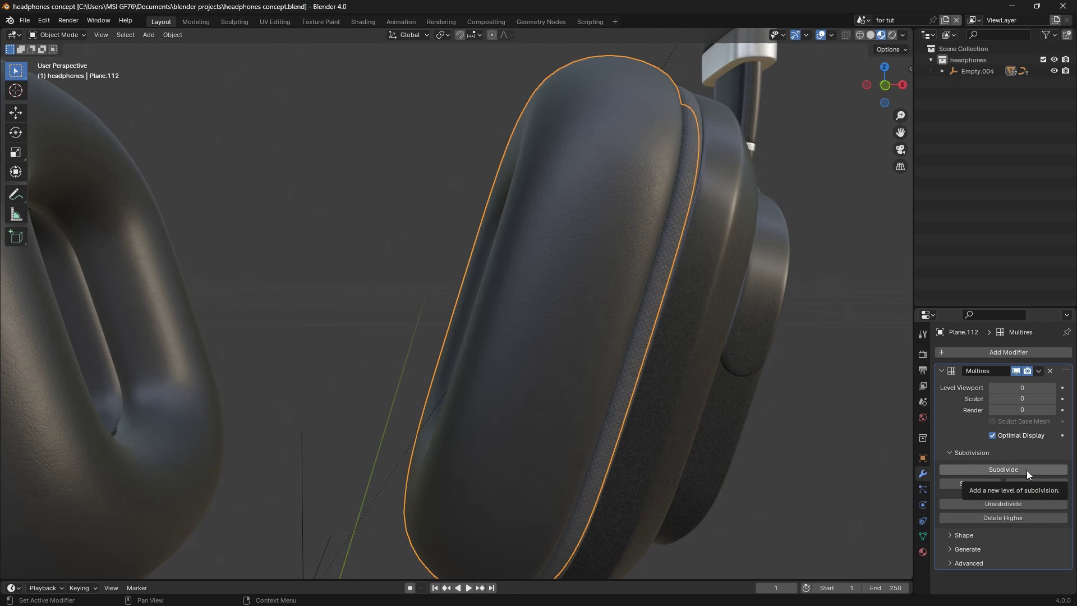
# Subdivide the ear cushion's Multires modifier up to level 4.
pyautogui.moveTo(640, 464); pyautogui.dragTo(638, 452, button='middle')
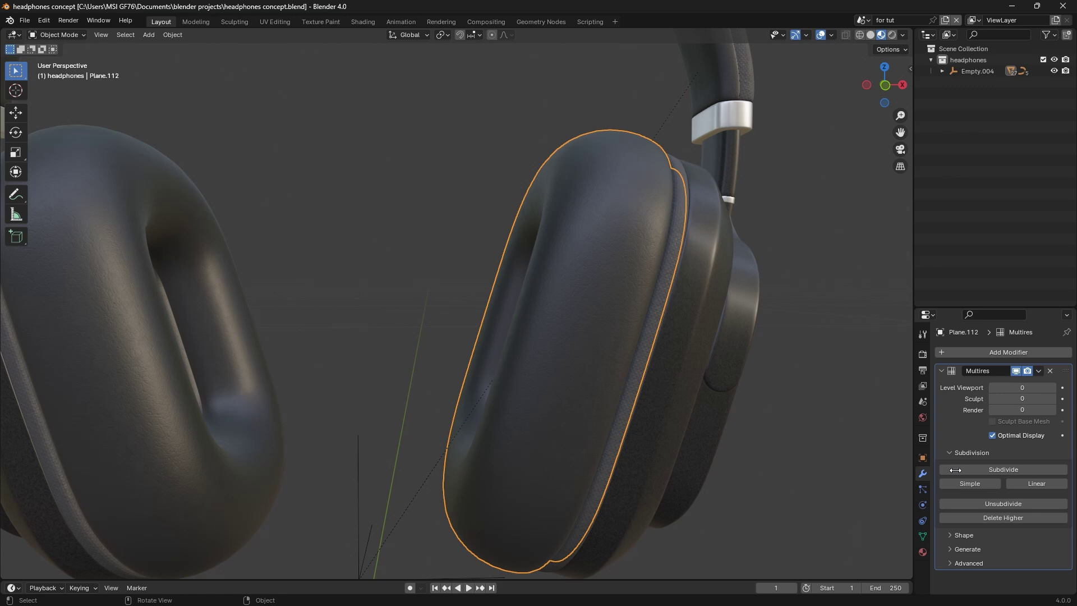
pyautogui.click(1028, 470)
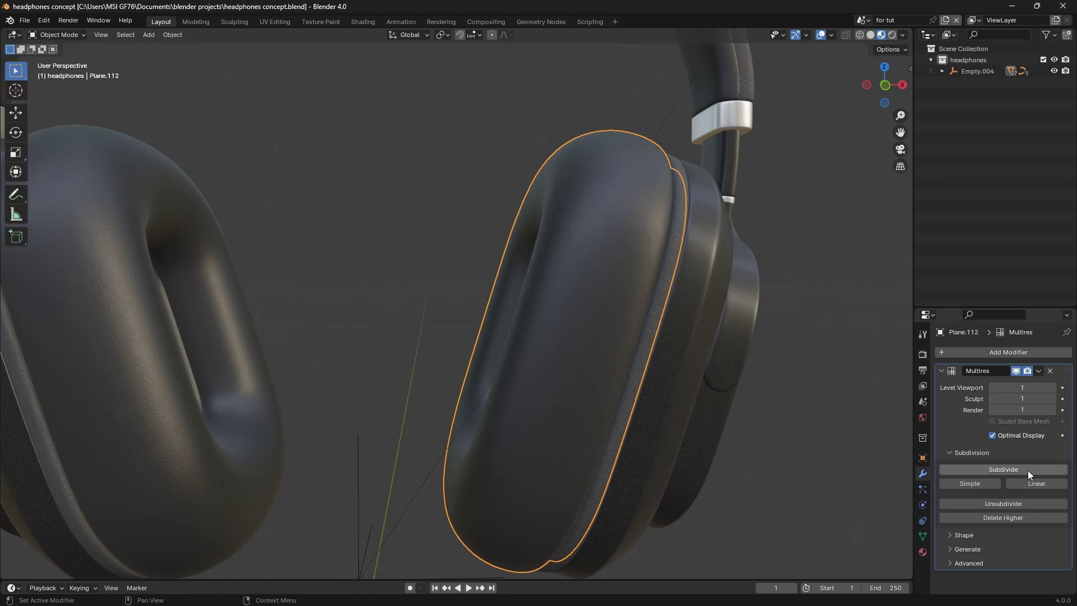
pyautogui.click(1027, 470)
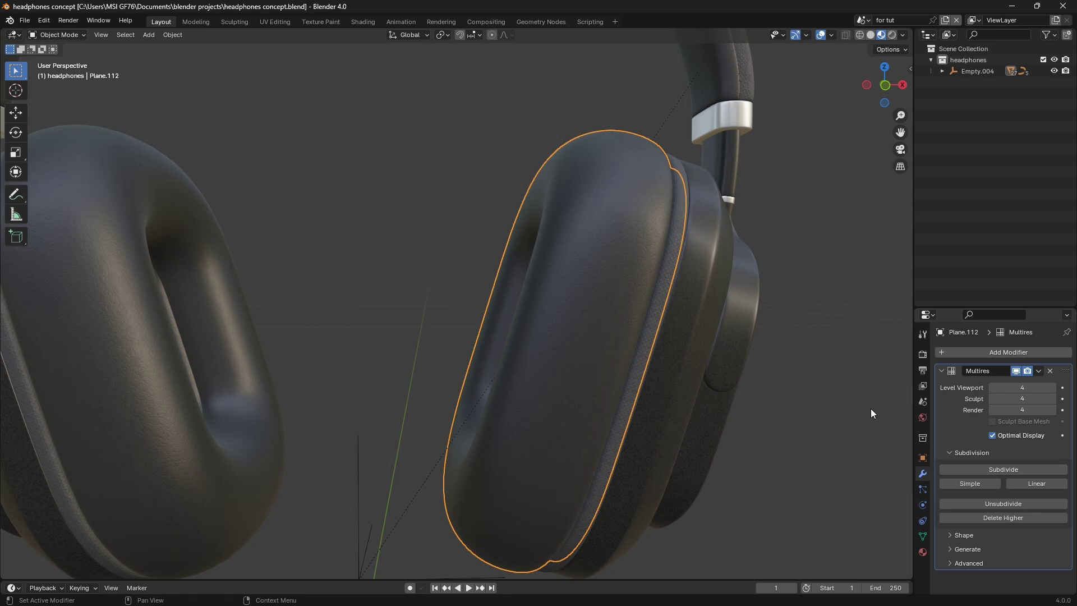
# Switch to the Sculpting workspace with the ear cushion active and frame the whole headphones.
pyautogui.scroll(-8, 587, 322)
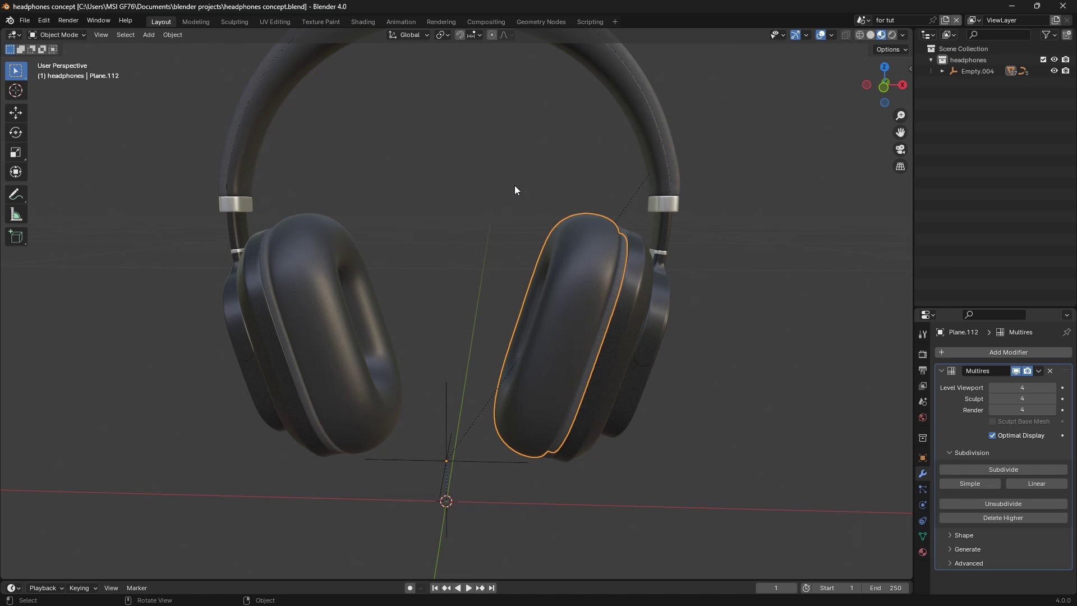
pyautogui.click(229, 21)
pyautogui.scroll(-3, 494, 451)
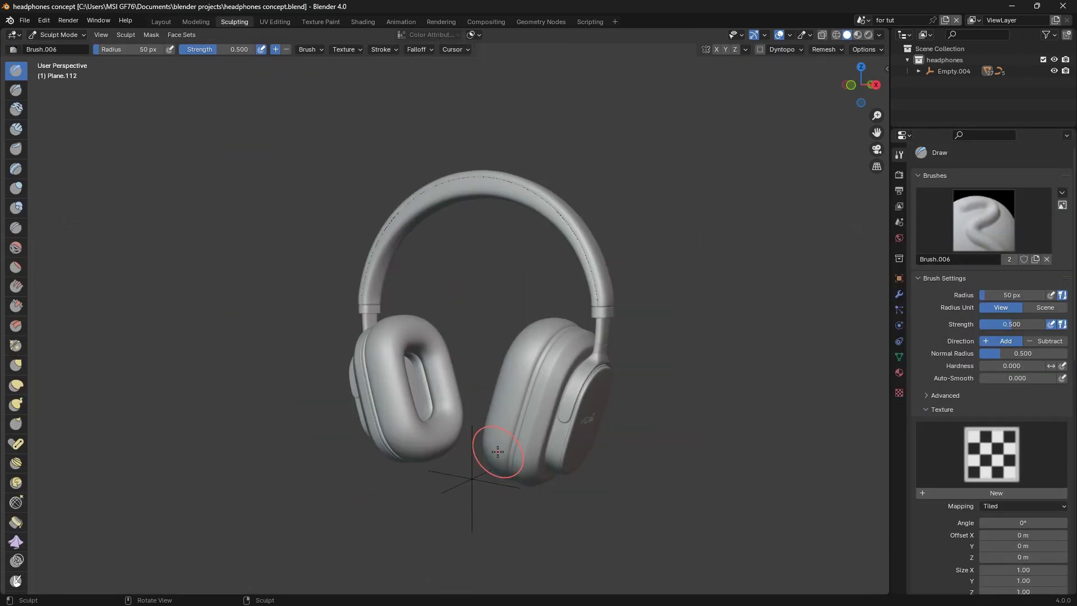
pyautogui.scroll(3, 482, 409)
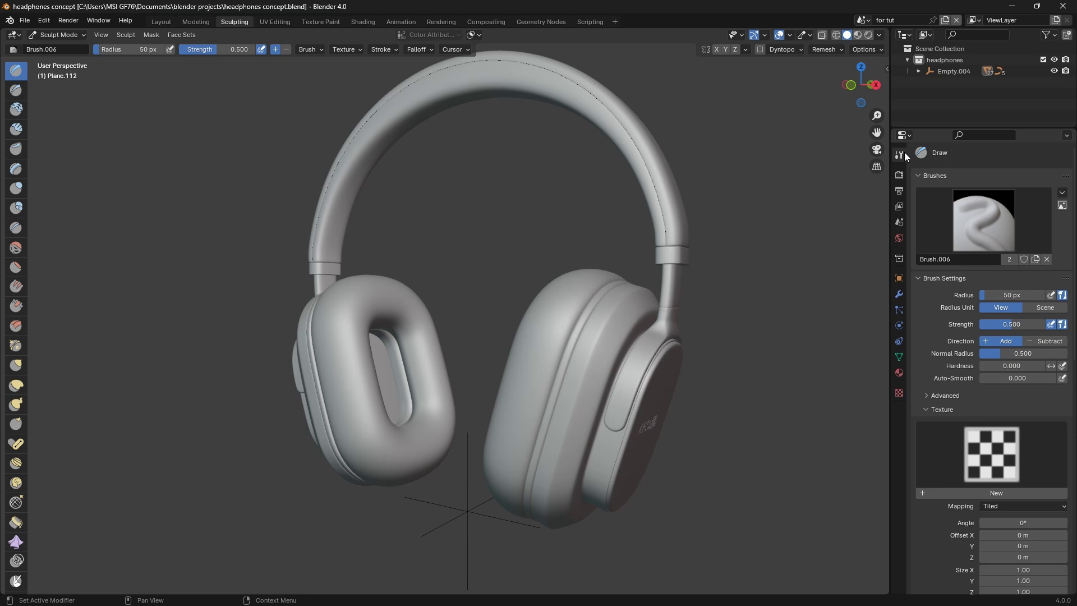
# Create a new texture for the Draw sculpting brush.
pyautogui.click(1005, 493)
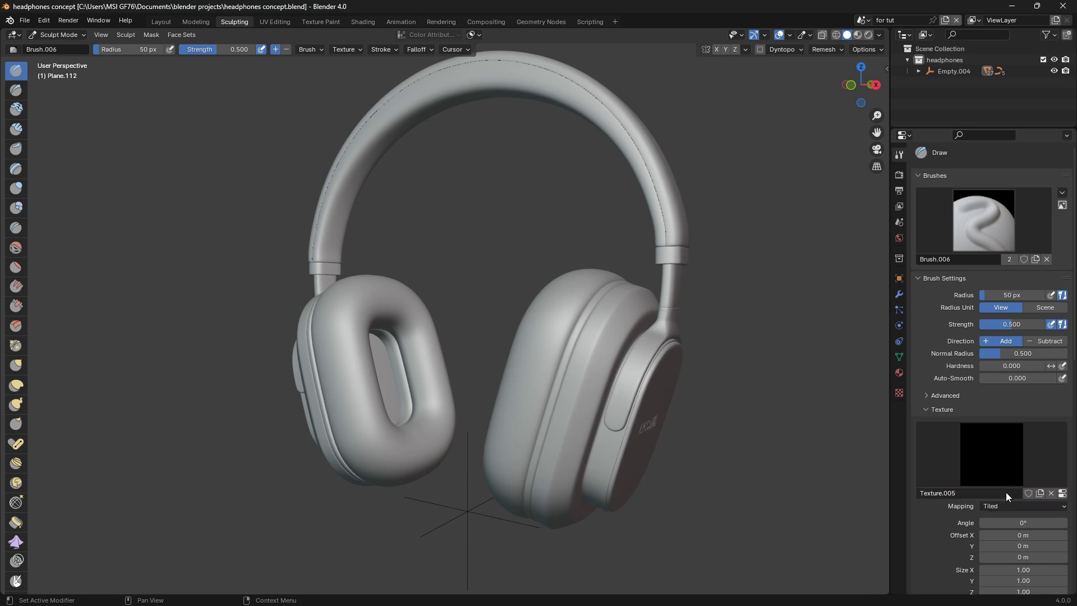
pyautogui.scroll(-5, 991, 472)
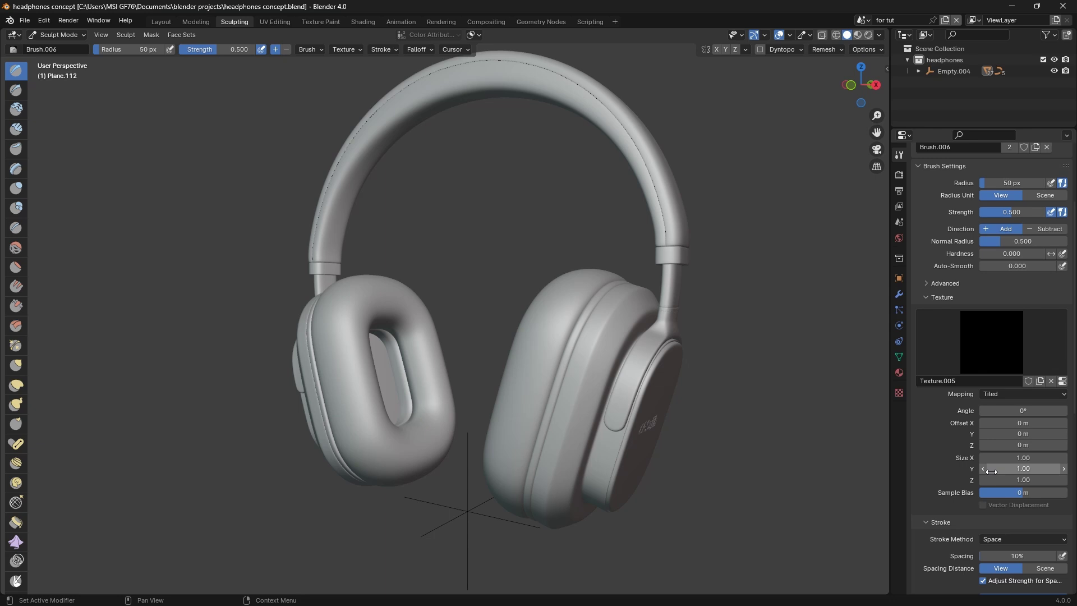
pyautogui.scroll(3, 991, 472)
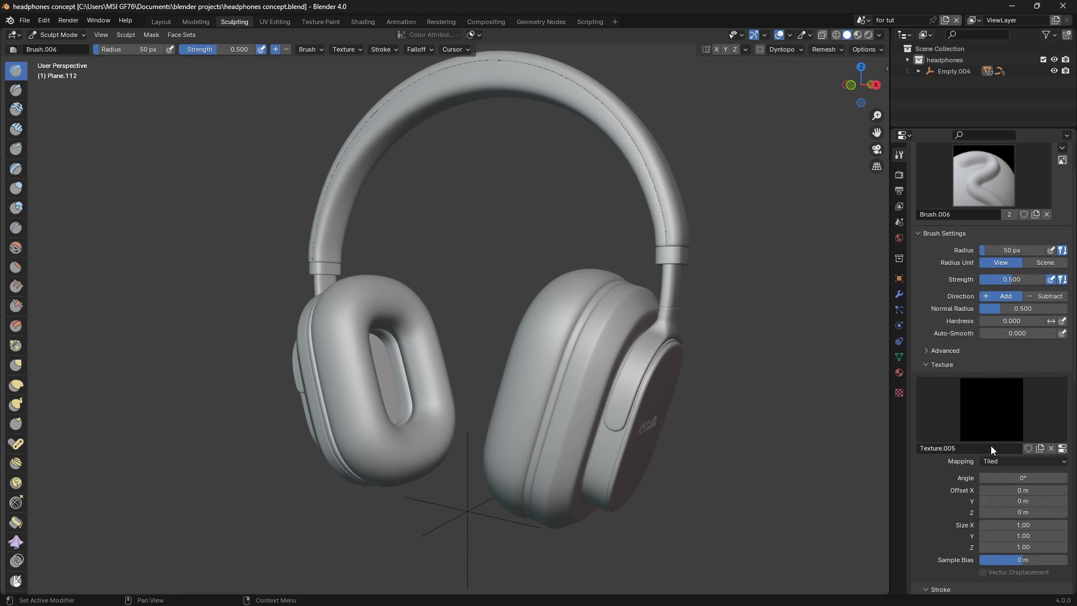
# Browse for an image for the brush texture in the Pictures\texture\wrinkles alpha folder.
pyautogui.click(899, 393)
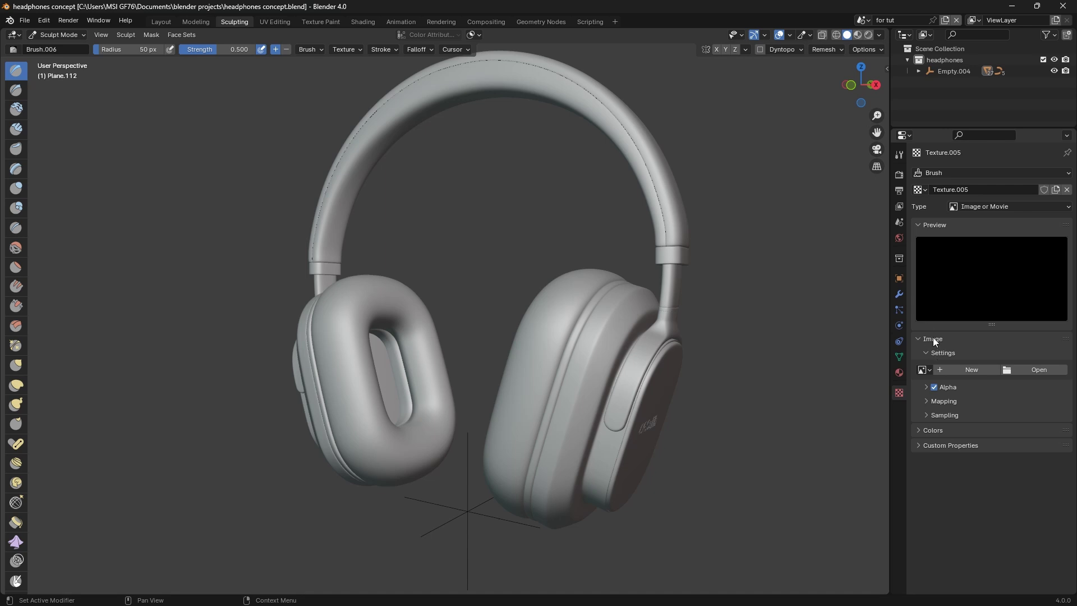
pyautogui.click(1045, 370)
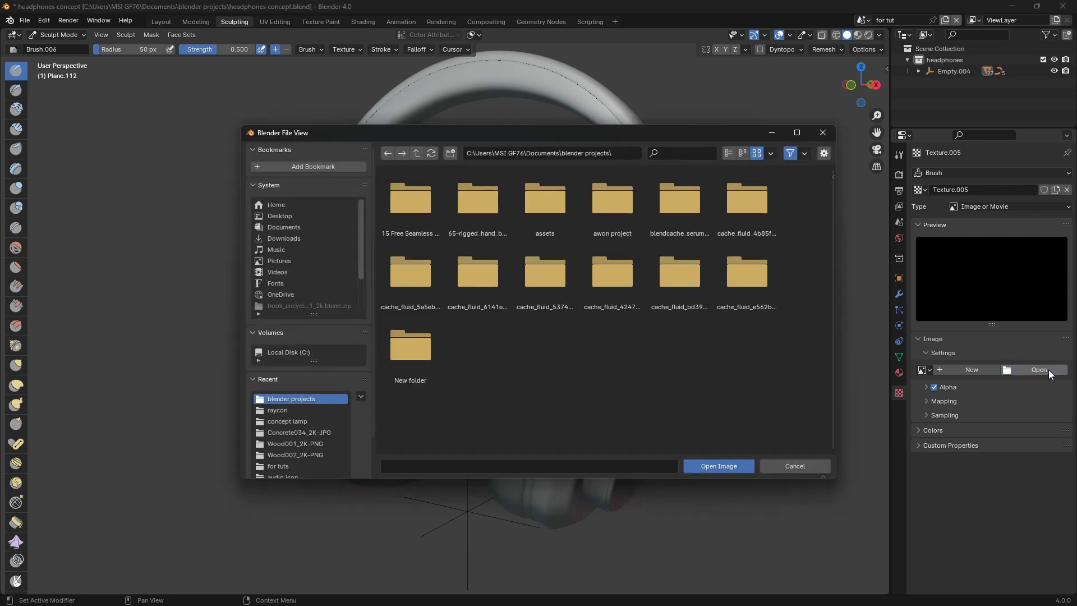
pyautogui.click(283, 260)
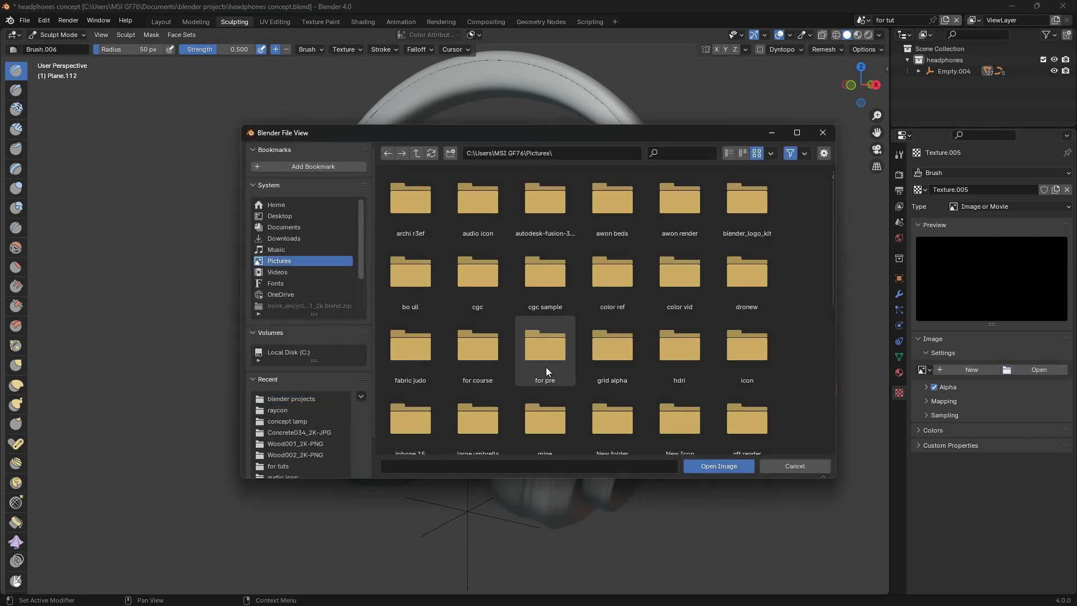
pyautogui.scroll(-2, 551, 379)
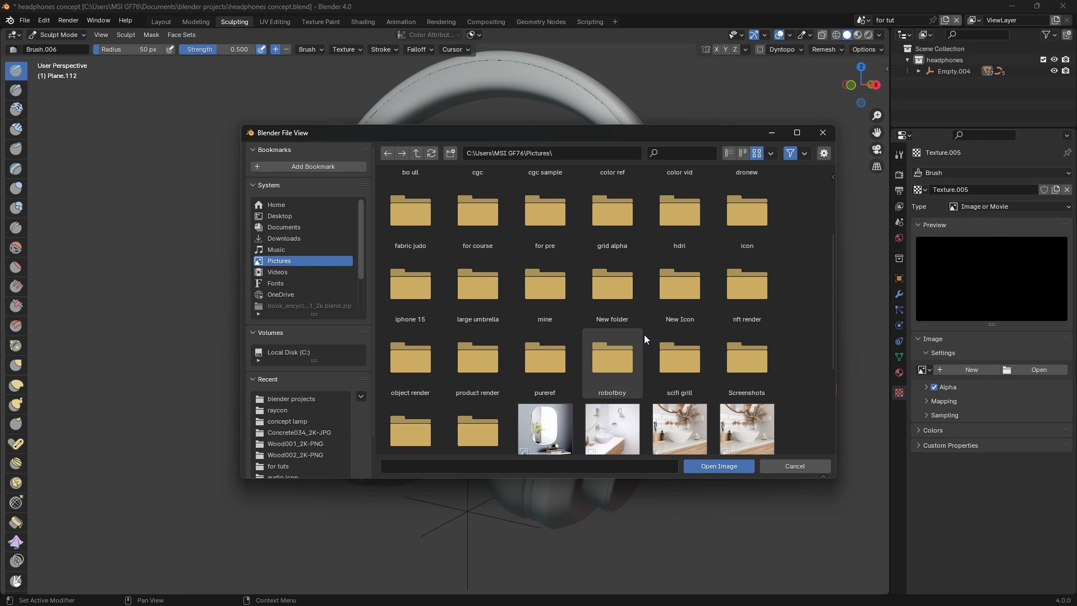
pyautogui.scroll(-2, 645, 336)
pyautogui.doubleClick(404, 398)
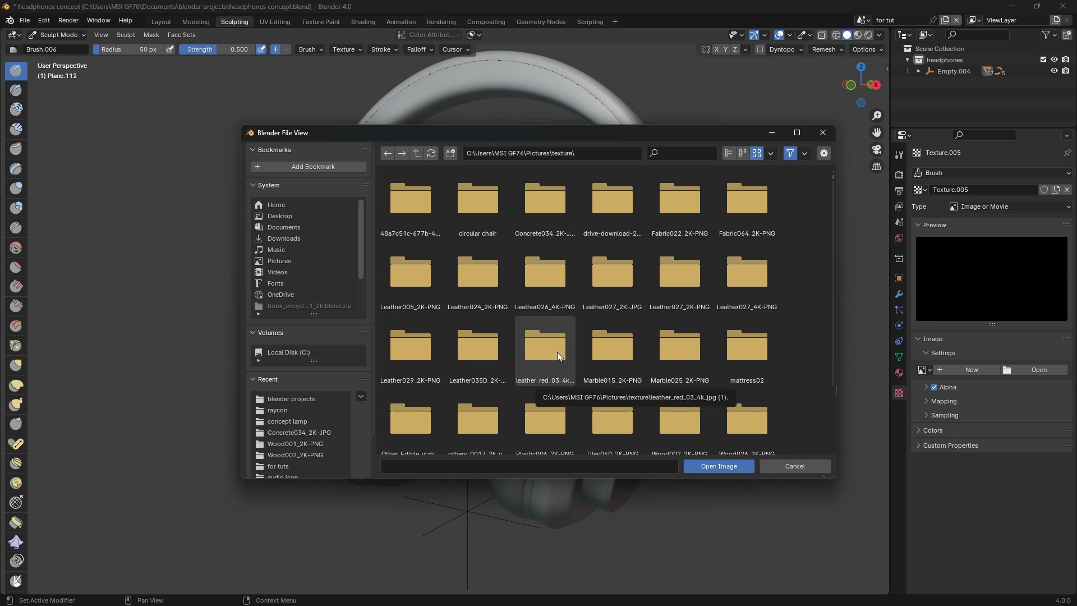
pyautogui.scroll(-3, 617, 362)
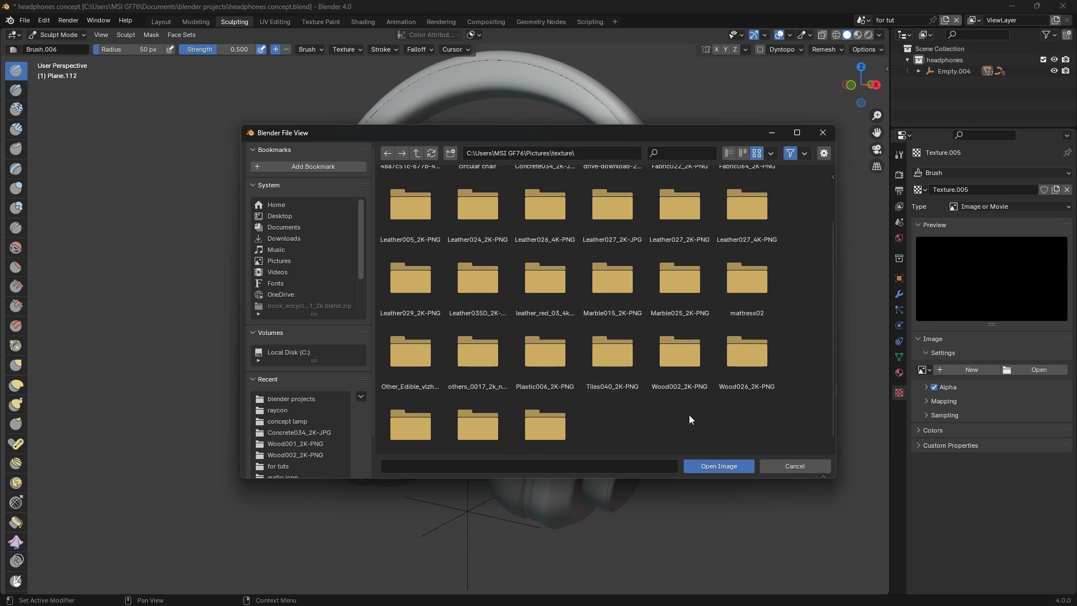
pyautogui.scroll(-1, 693, 417)
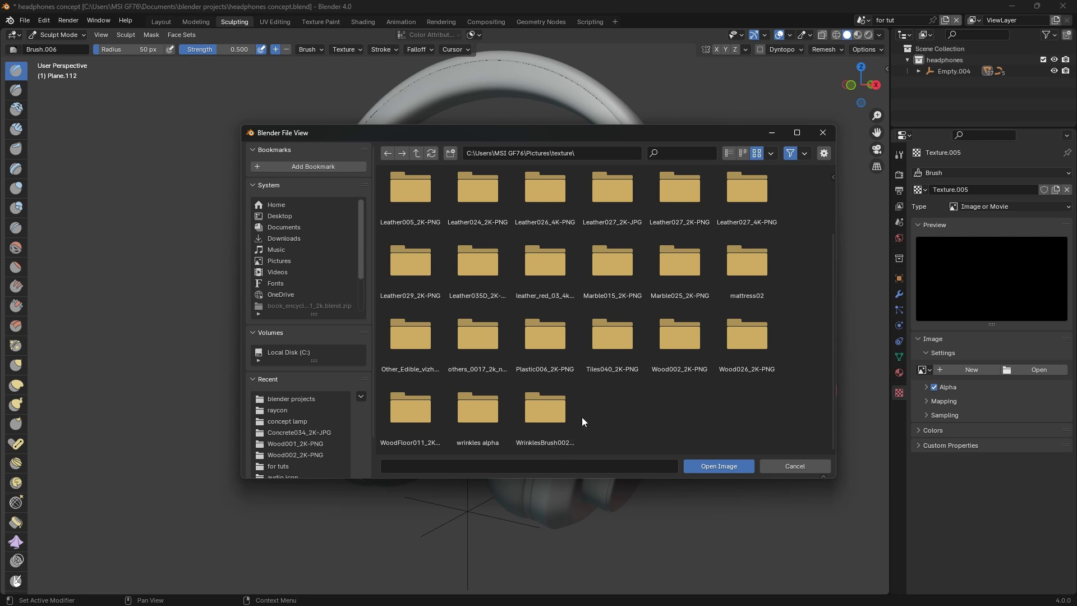
pyautogui.click(474, 416)
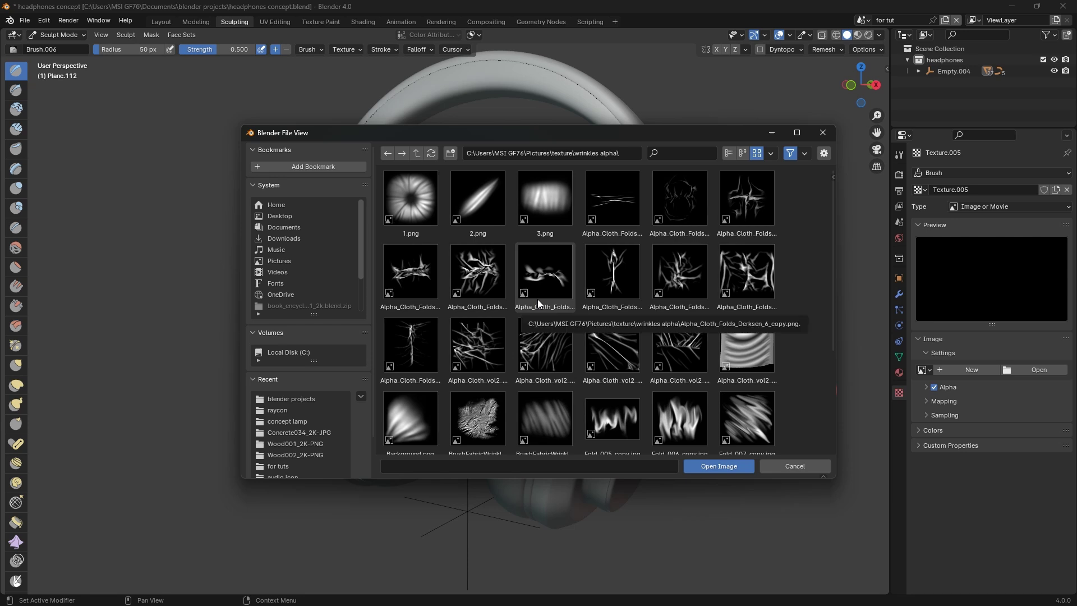
# Load 2.png from the wrinkles alpha folder as the brush texture's image.
pyautogui.scroll(-4, 540, 302)
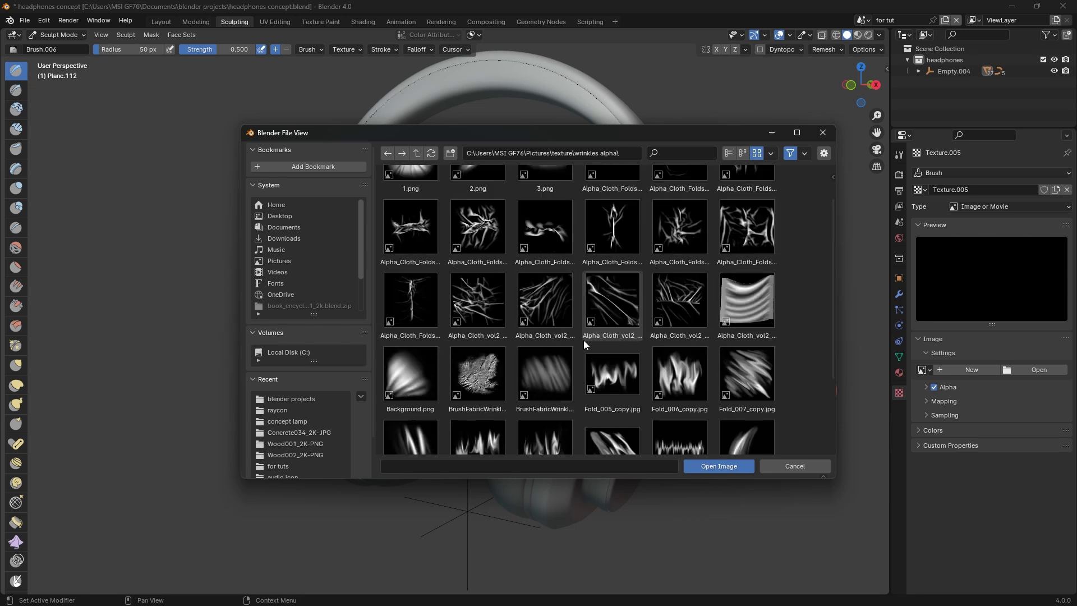
pyautogui.scroll(-2, 584, 341)
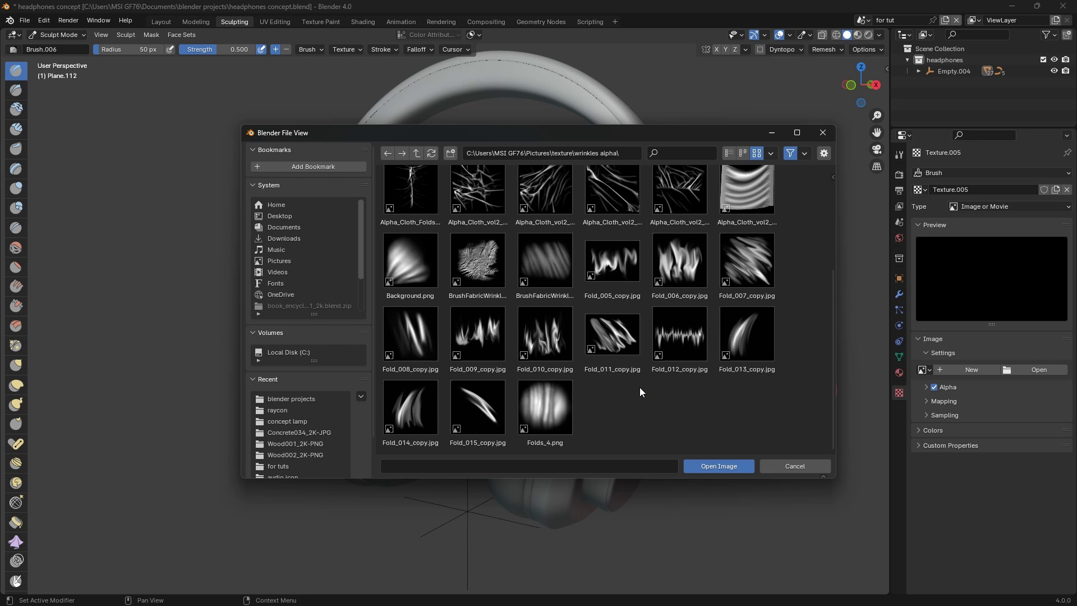
pyautogui.scroll(6, 644, 389)
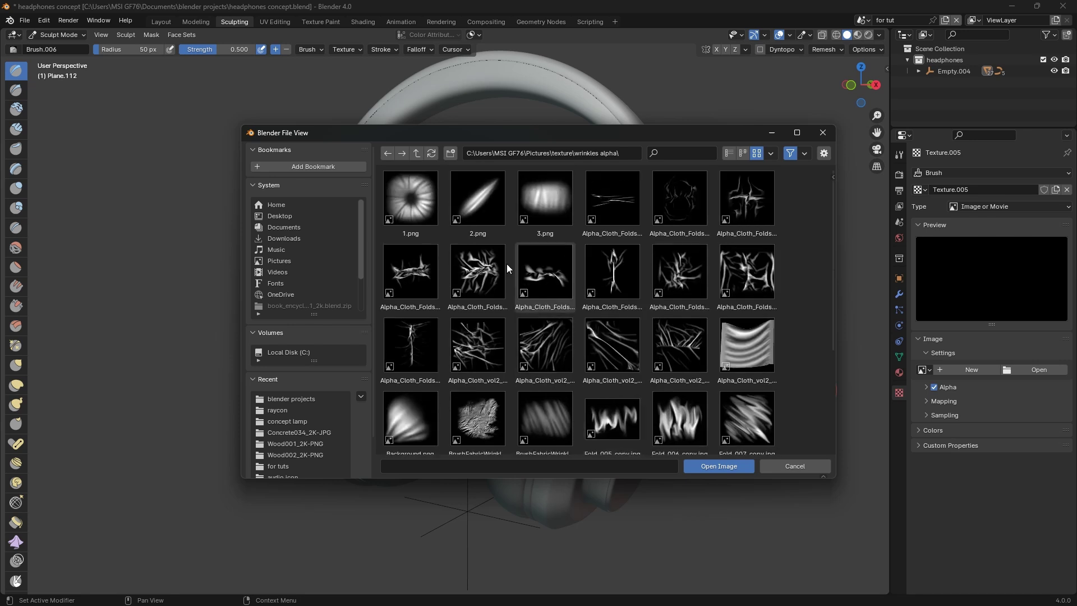
pyautogui.click(486, 209)
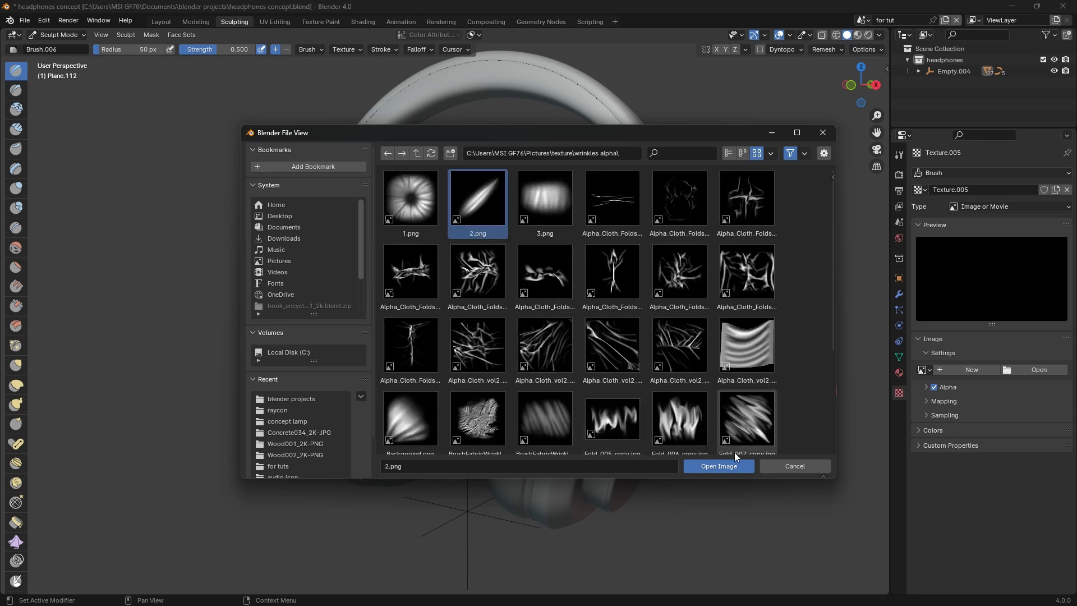
pyautogui.click(729, 467)
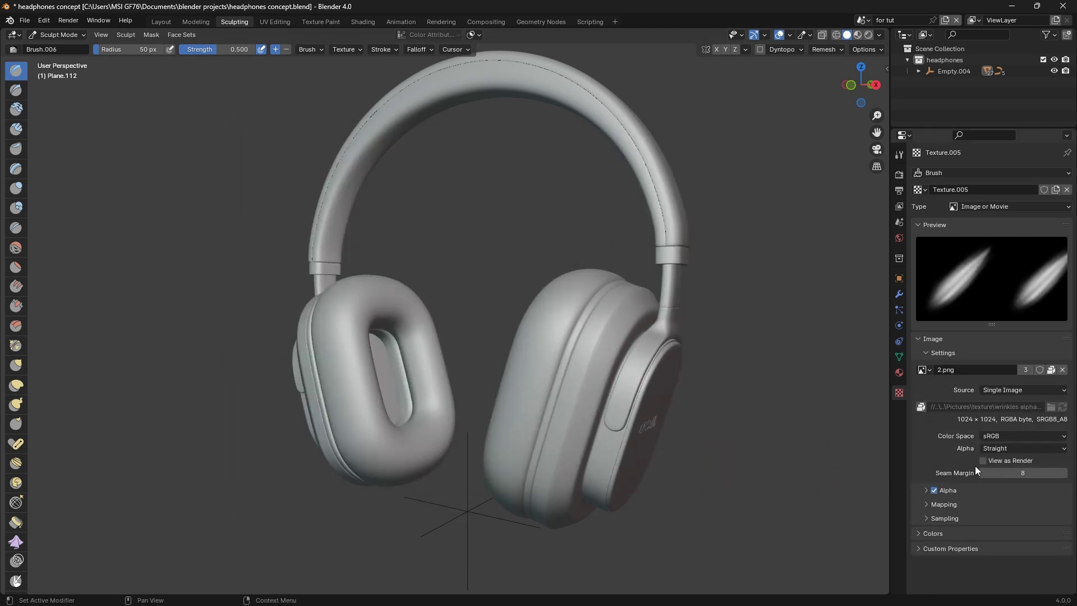
# Return to the Draw brush's settings, keeping Brush.006 as the active brush.
pyautogui.scroll(6, 538, 438)
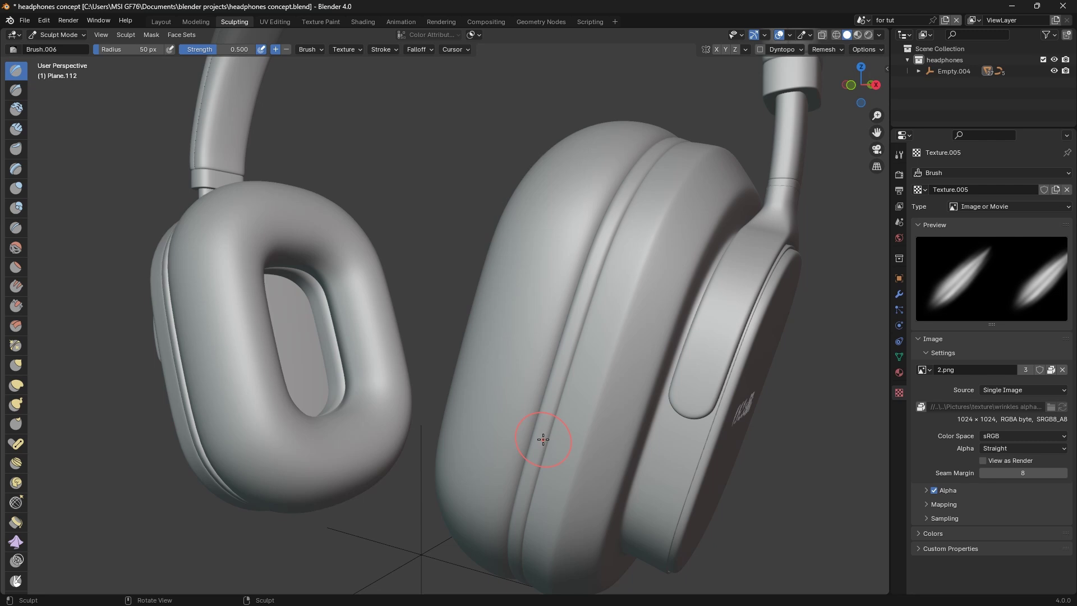
pyautogui.scroll(-8, 540, 439)
pyautogui.scroll(4, 541, 439)
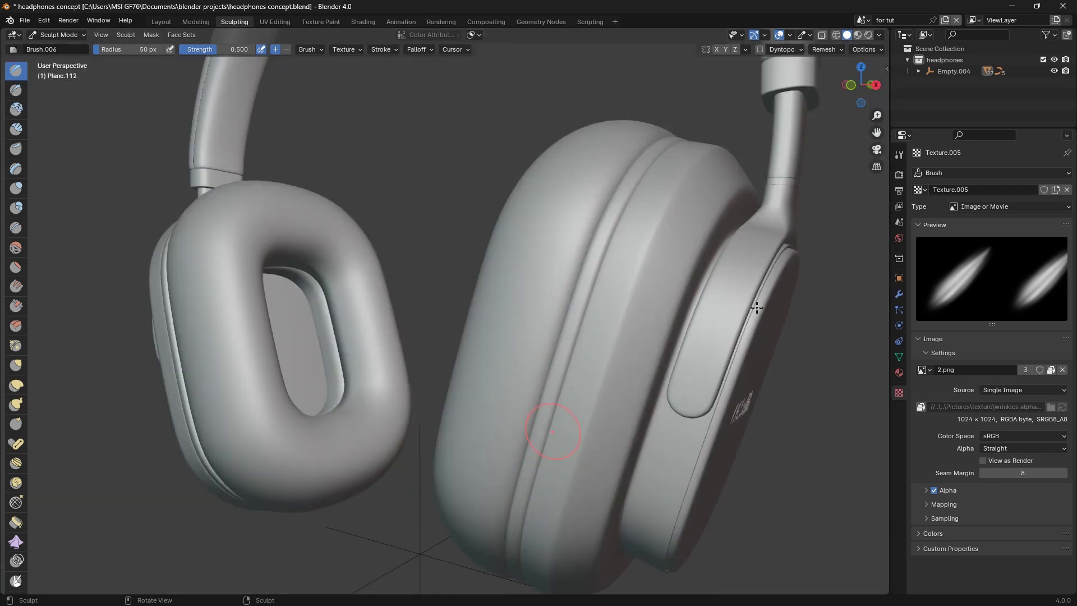
pyautogui.click(900, 155)
pyautogui.click(990, 221)
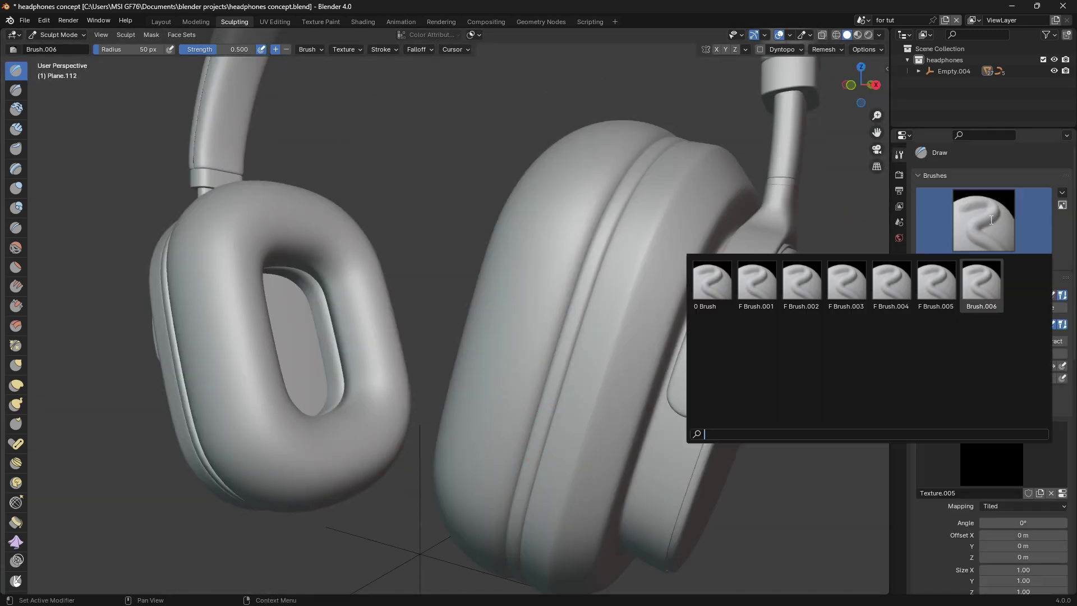
pyautogui.click(991, 220)
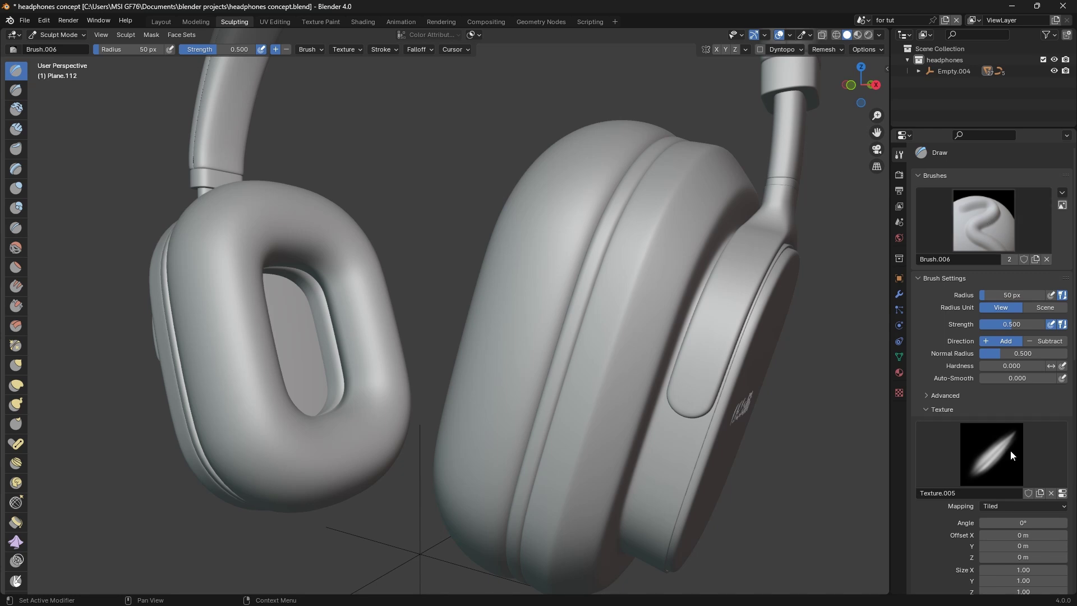
pyautogui.scroll(-3, 996, 450)
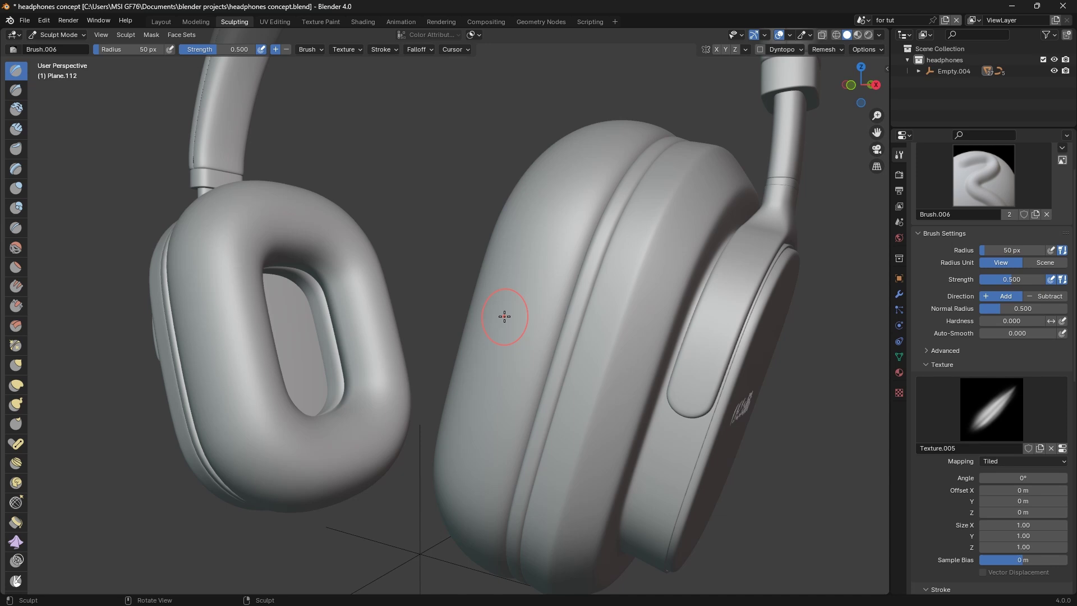
# Try out the textured Draw brush with short scattered strokes across the side of the right-hand ear cushion.
pyautogui.moveTo(507, 315); pyautogui.dragTo(525, 337)
pyautogui.moveTo(526, 338); pyautogui.dragTo(555, 344, button='middle')
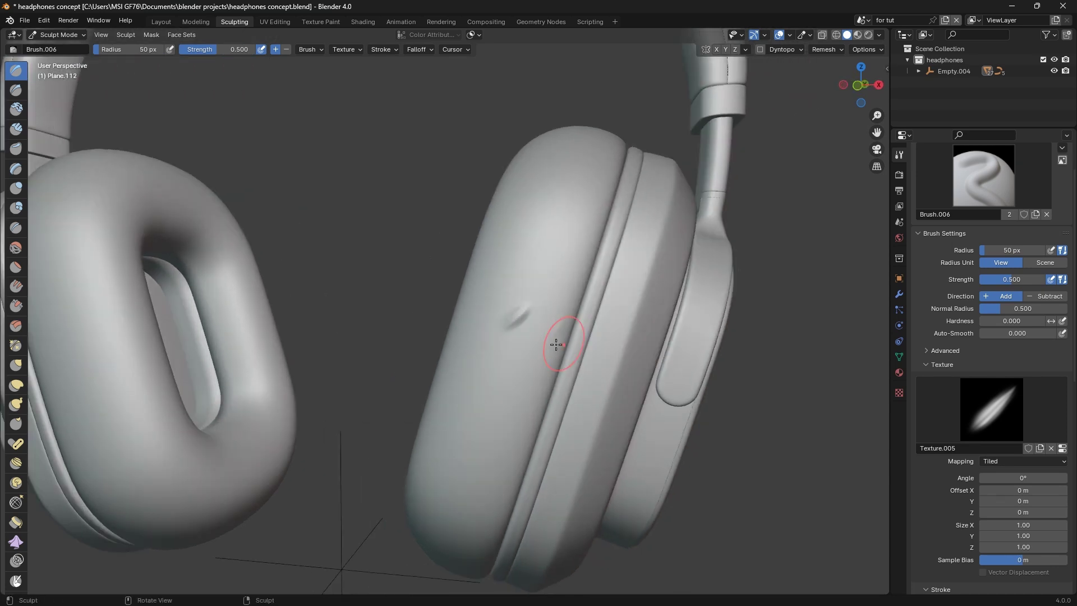
pyautogui.scroll(3, 522, 359)
pyautogui.moveTo(498, 359); pyautogui.dragTo(533, 374)
pyautogui.click(562, 148)
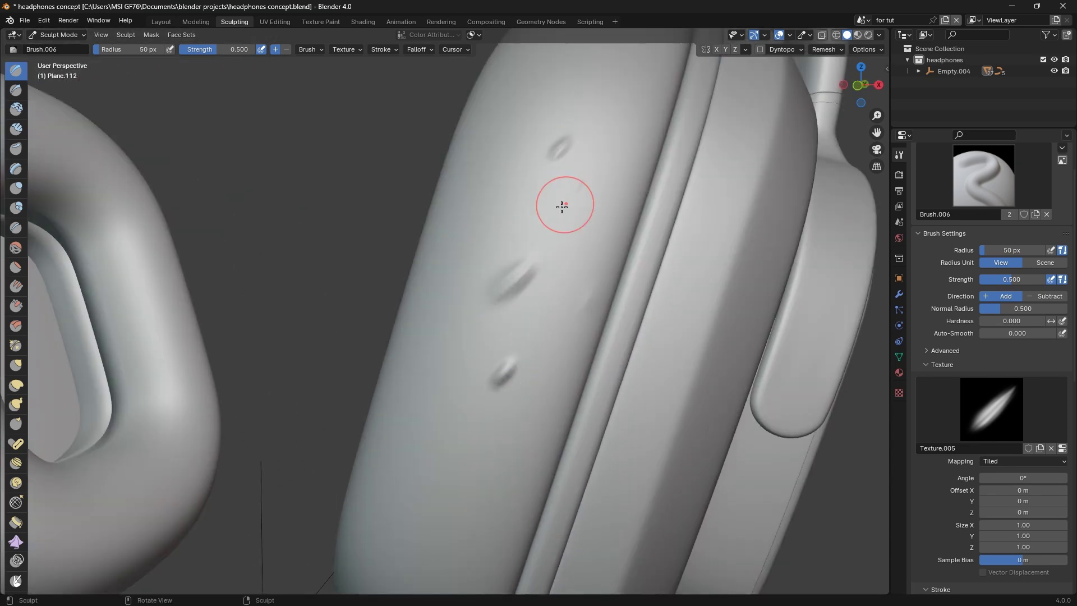
pyautogui.click(562, 206)
pyautogui.moveTo(577, 309)
pyautogui.mouseDown()
pyautogui.moveTo(561, 327)
pyautogui.moveTo(612, 400)
pyautogui.mouseUp()
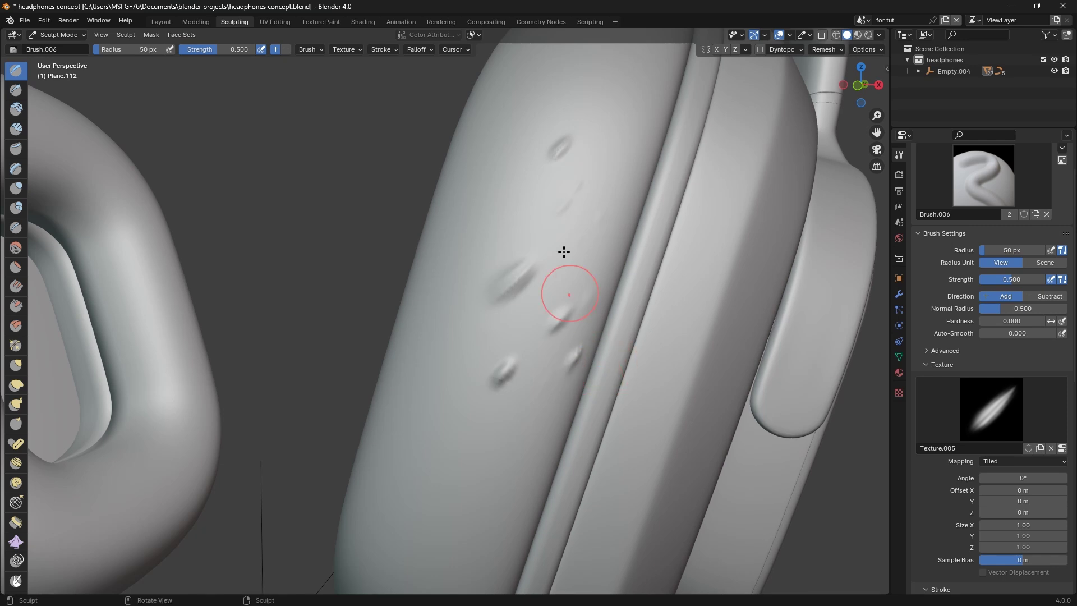
pyautogui.moveTo(563, 251)
pyautogui.mouseDown()
pyautogui.moveTo(596, 250)
pyautogui.moveTo(616, 229)
pyautogui.mouseUp()
pyautogui.click(505, 205)
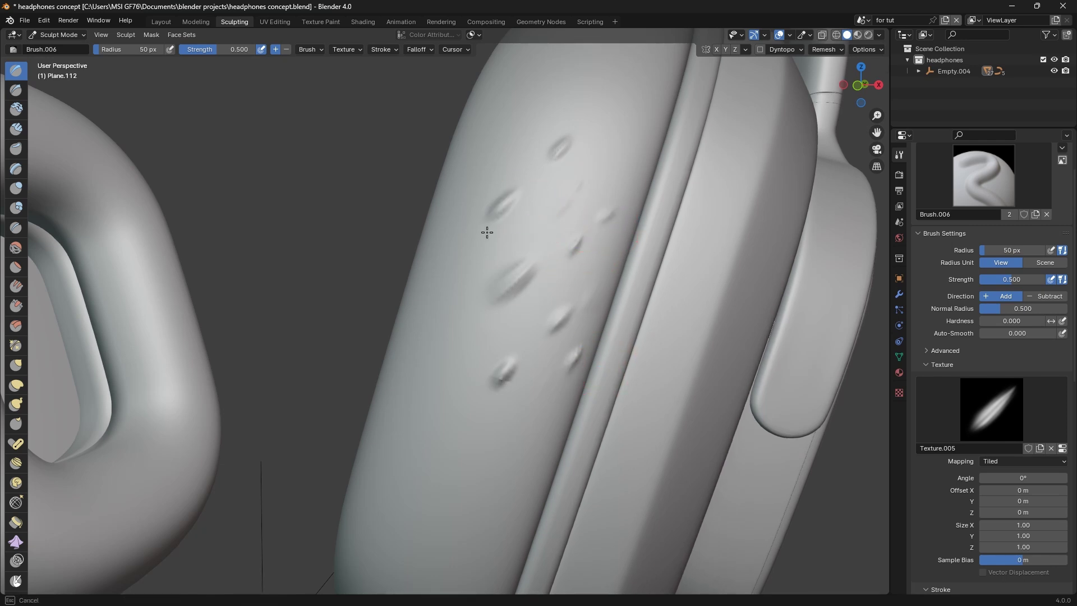
pyautogui.moveTo(458, 377); pyautogui.dragTo(454, 365)
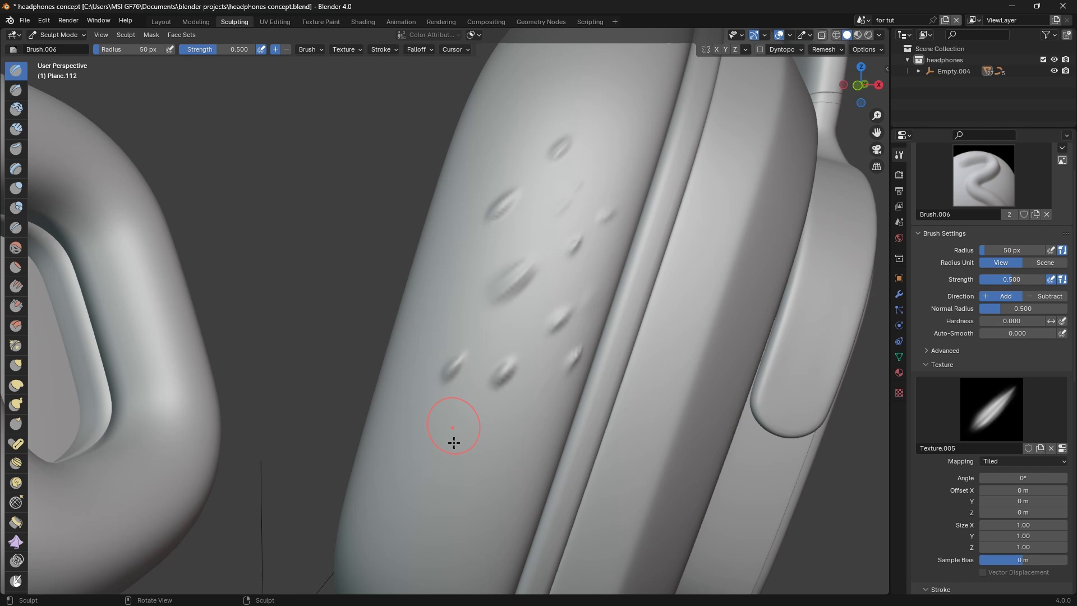
pyautogui.moveTo(442, 463); pyautogui.dragTo(494, 494)
pyautogui.moveTo(451, 436); pyautogui.dragTo(471, 437)
pyautogui.click(498, 432)
pyautogui.moveTo(451, 297); pyautogui.dragTo(455, 303)
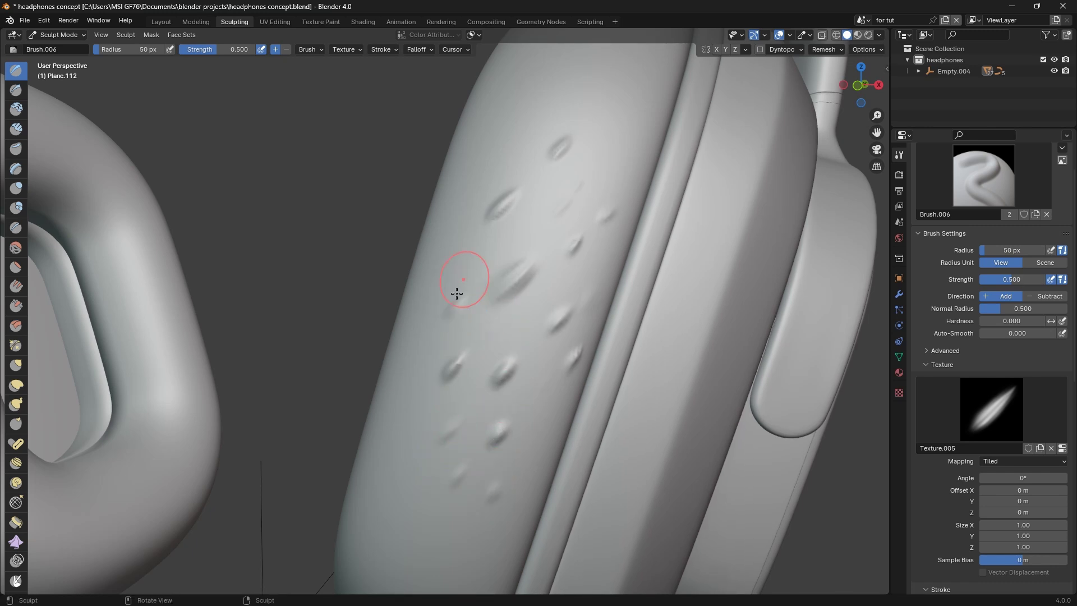
pyautogui.click(483, 295)
pyautogui.click(507, 264)
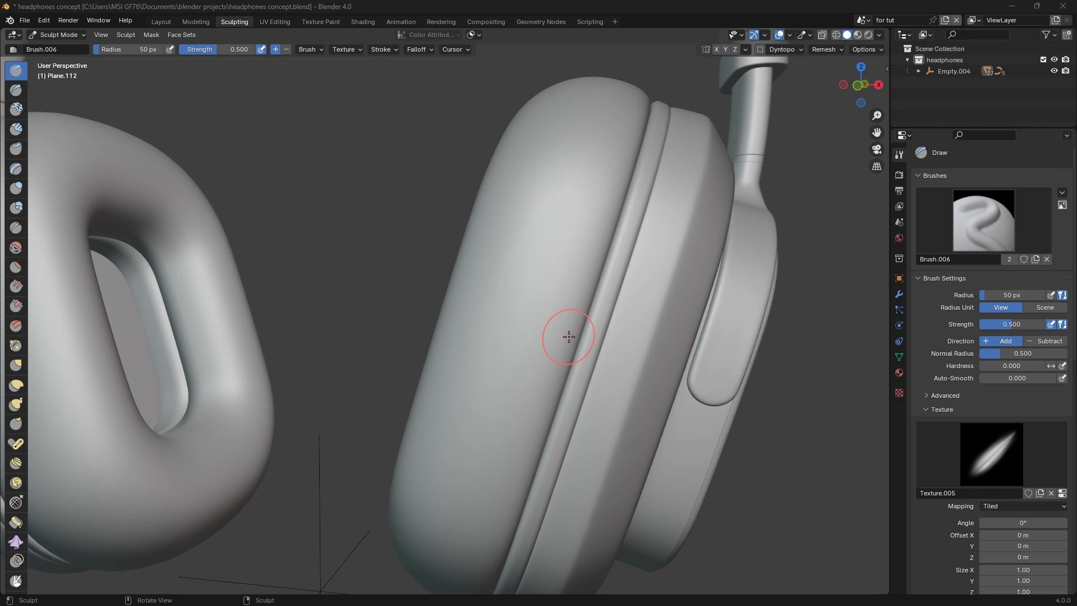
# Set the Draw brush's stroke method to Anchored.
pyautogui.moveTo(596, 356); pyautogui.dragTo(551, 342, button='middle')
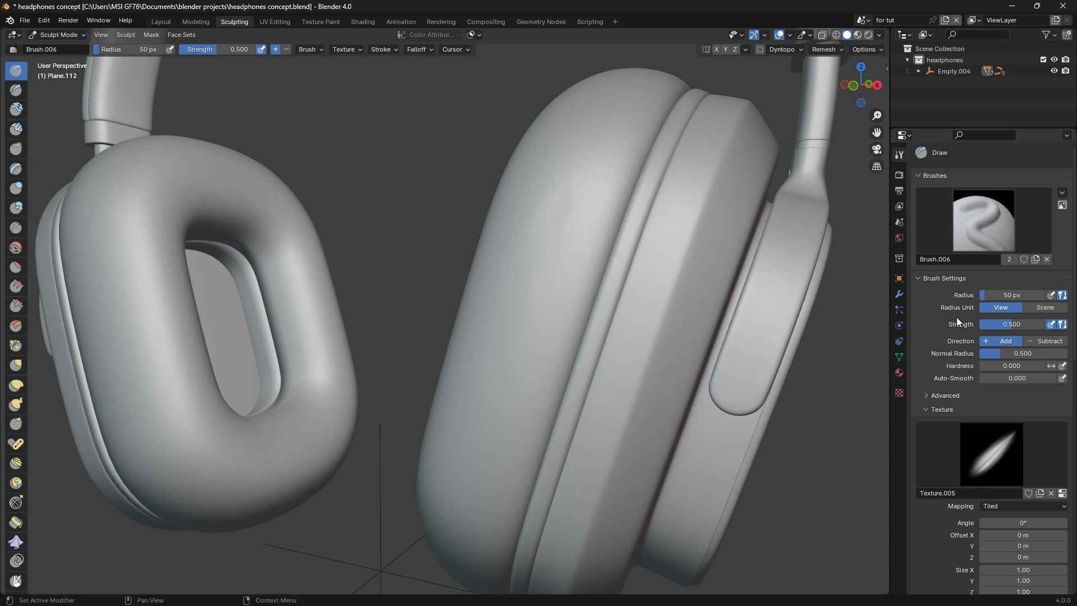
pyautogui.scroll(-2, 957, 317)
pyautogui.scroll(-8, 957, 317)
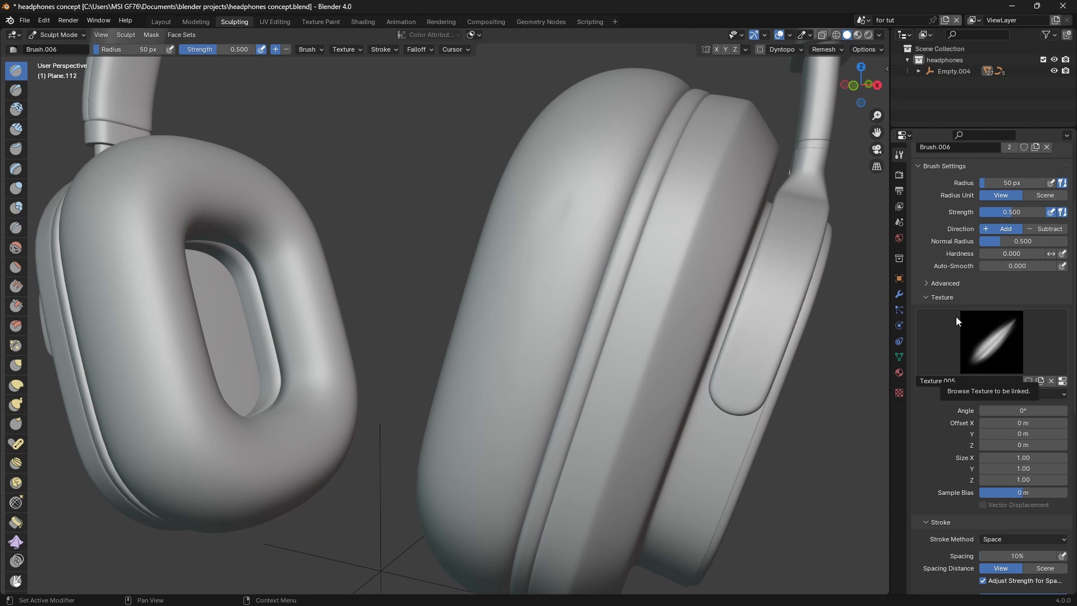
pyautogui.scroll(-3, 957, 326)
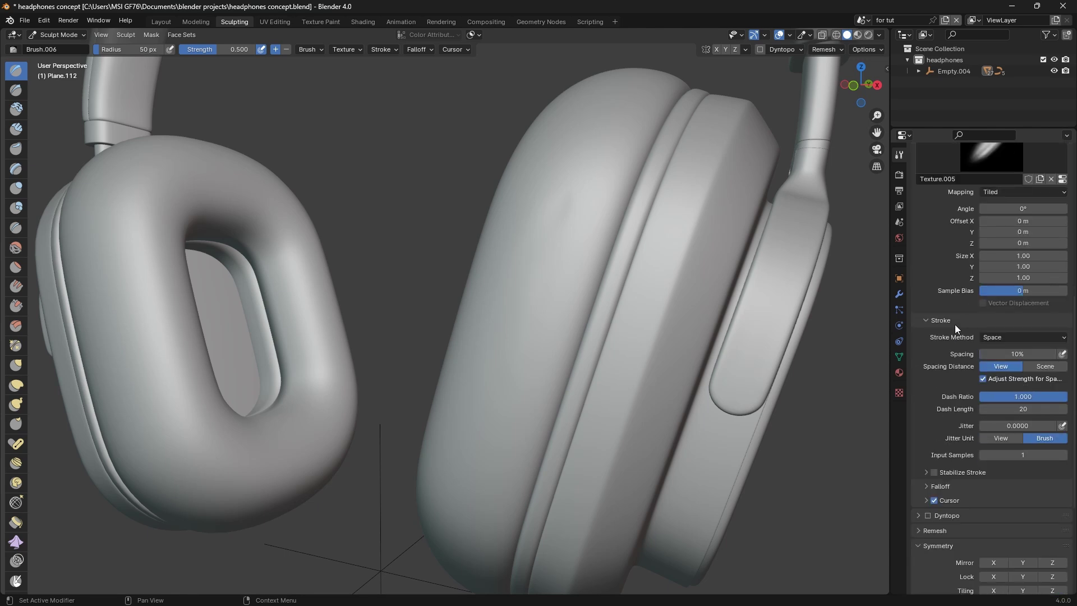
pyautogui.click(1013, 337)
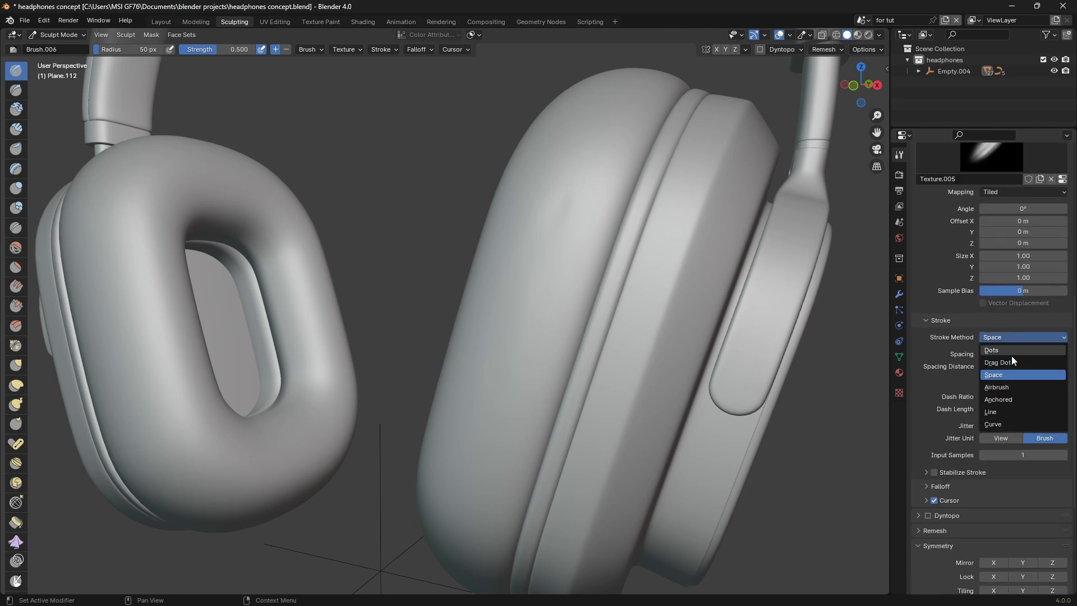
pyautogui.click(1000, 397)
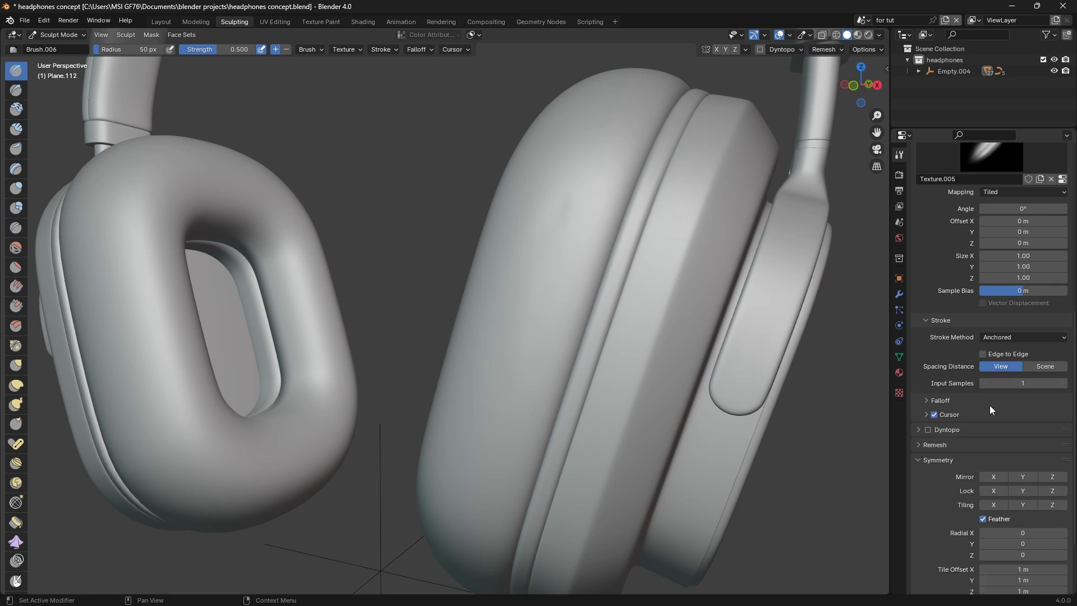
# Set the brush texture's mapping to Area Plane.
pyautogui.scroll(2, 990, 405)
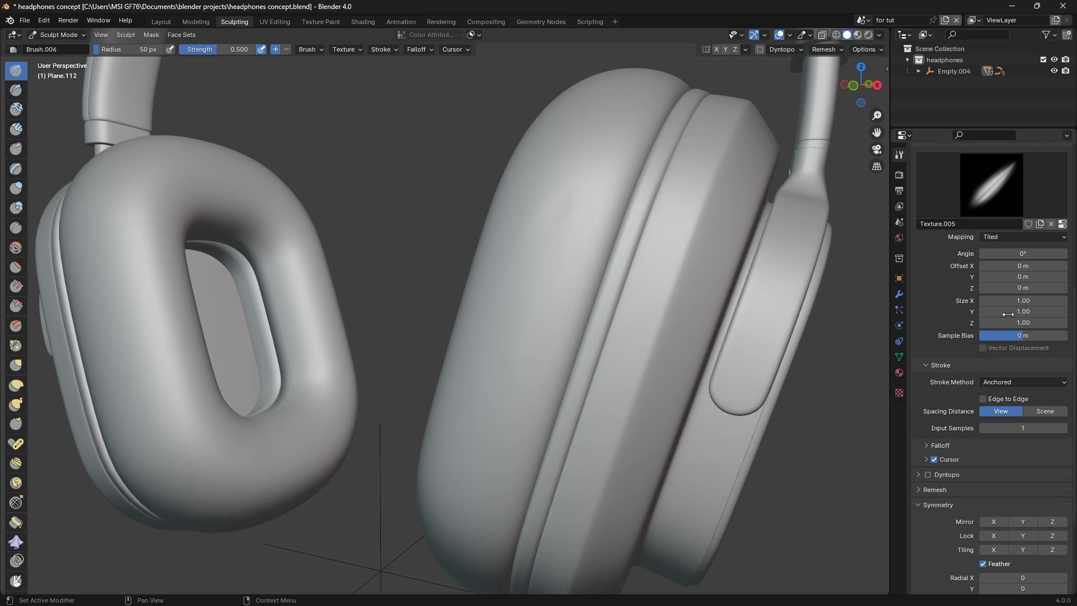
pyautogui.click(1005, 237)
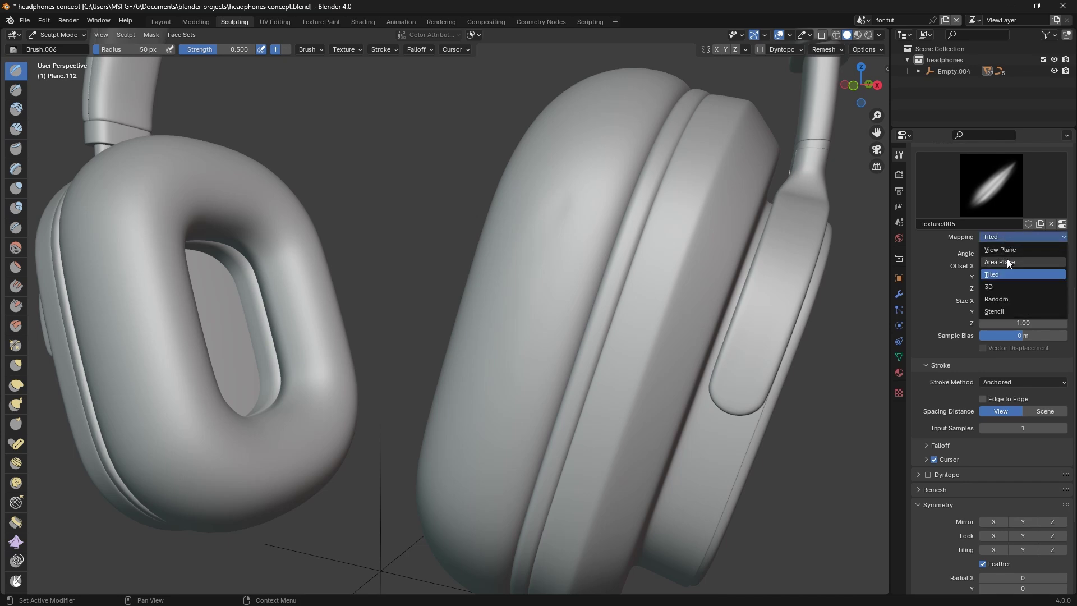
pyautogui.click(1007, 260)
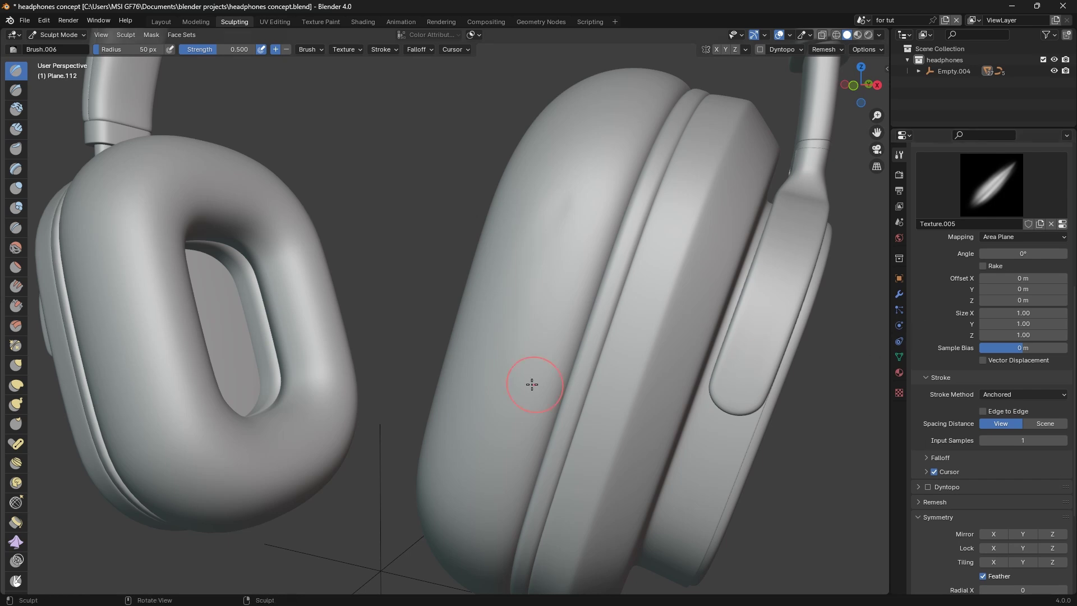
# Sculpt a single anchored wrinkle on the right-hand ear cushion, running up to the seam, and inspect it closely.
pyautogui.scroll(1, 584, 370)
pyautogui.moveTo(548, 365)
pyautogui.mouseDown()
pyautogui.moveTo(566, 374)
pyautogui.moveTo(584, 344)
pyautogui.moveTo(614, 334)
pyautogui.mouseUp()
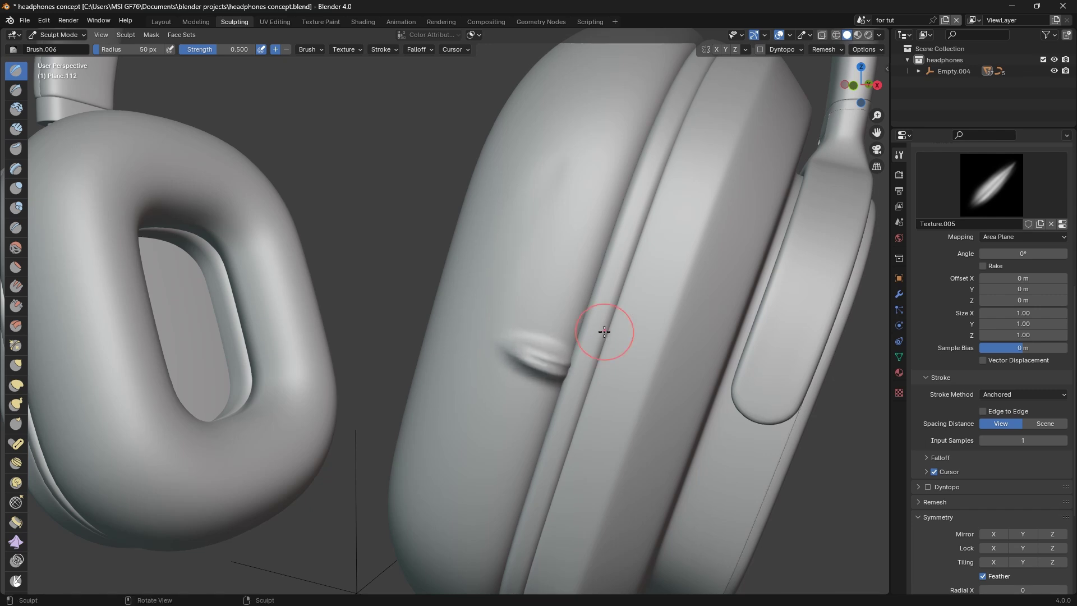
pyautogui.scroll(-2, 534, 377)
pyautogui.moveTo(534, 377); pyautogui.dragTo(541, 397, button='middle')
pyautogui.scroll(3, 550, 393)
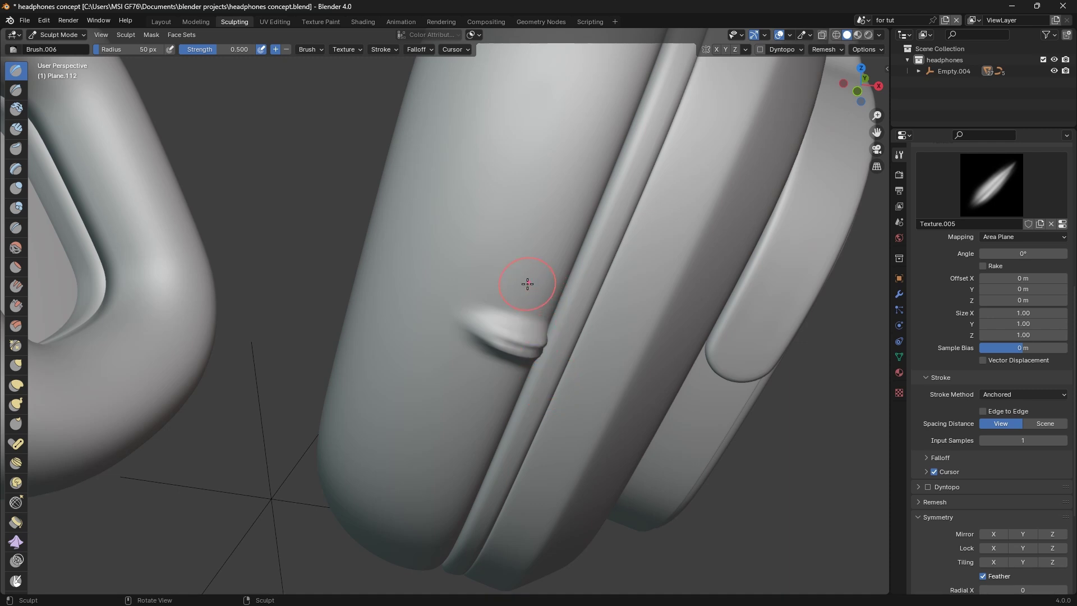
# Undo the anchored test wrinkles on the right-hand ear cushion so its side is smooth again.
pyautogui.moveTo(530, 282); pyautogui.dragTo(599, 262)
pyautogui.hotkey('ctrl', 'z')
pyautogui.hotkey('ctrl', 'z')
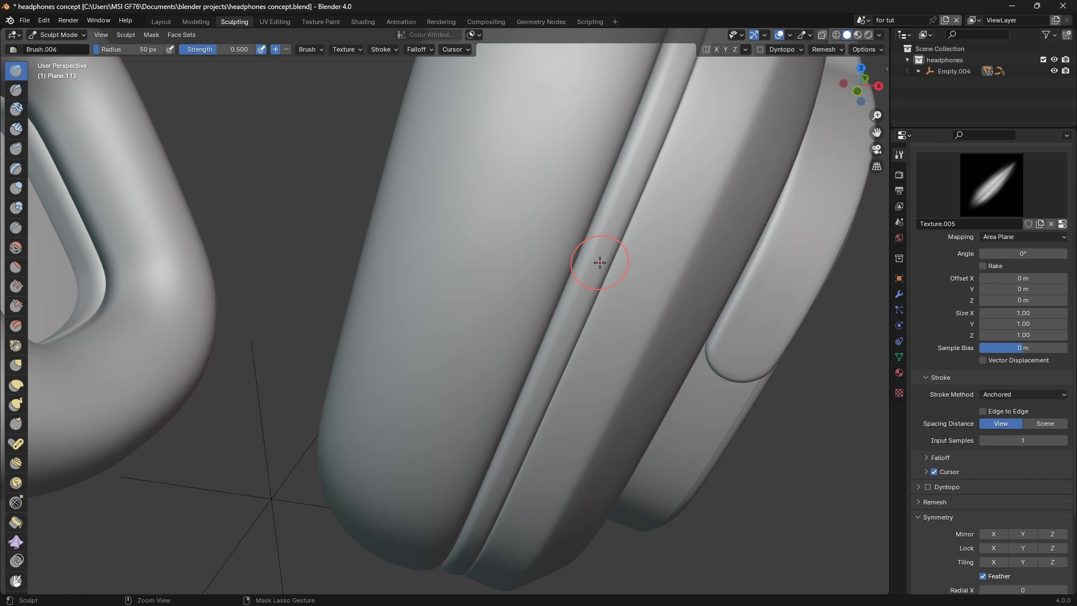
# Subdivide the ear cushion's Multiresolution modifier once more and raise its viewport level to 5.
pyautogui.moveTo(560, 405)
pyautogui.mouseDown(button='middle')
pyautogui.moveTo(555, 370)
pyautogui.moveTo(488, 368)
pyautogui.mouseUp(button='middle')
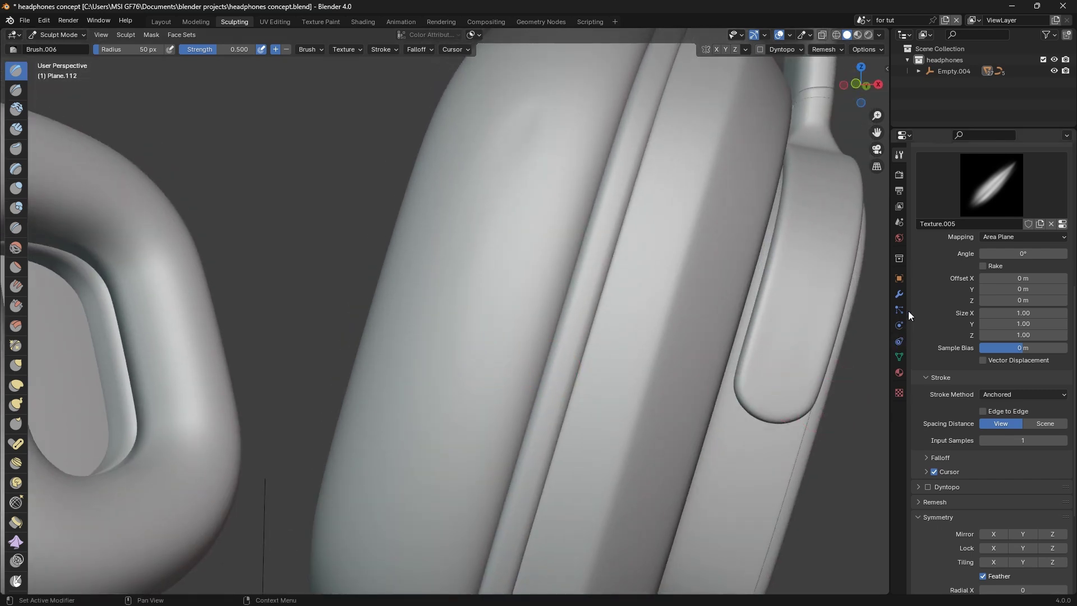
pyautogui.click(899, 294)
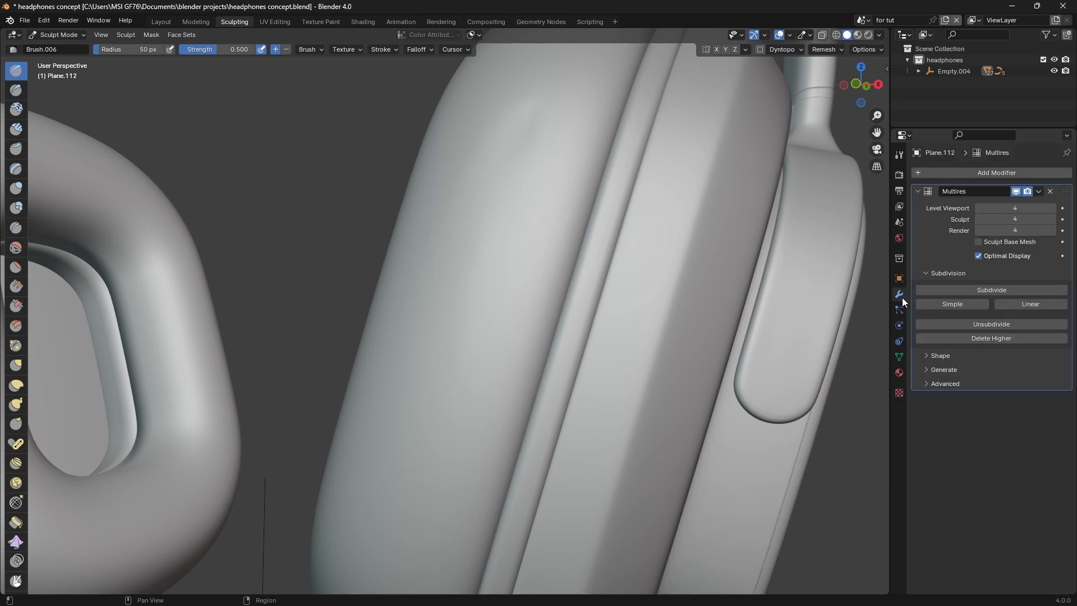
pyautogui.click(1018, 290)
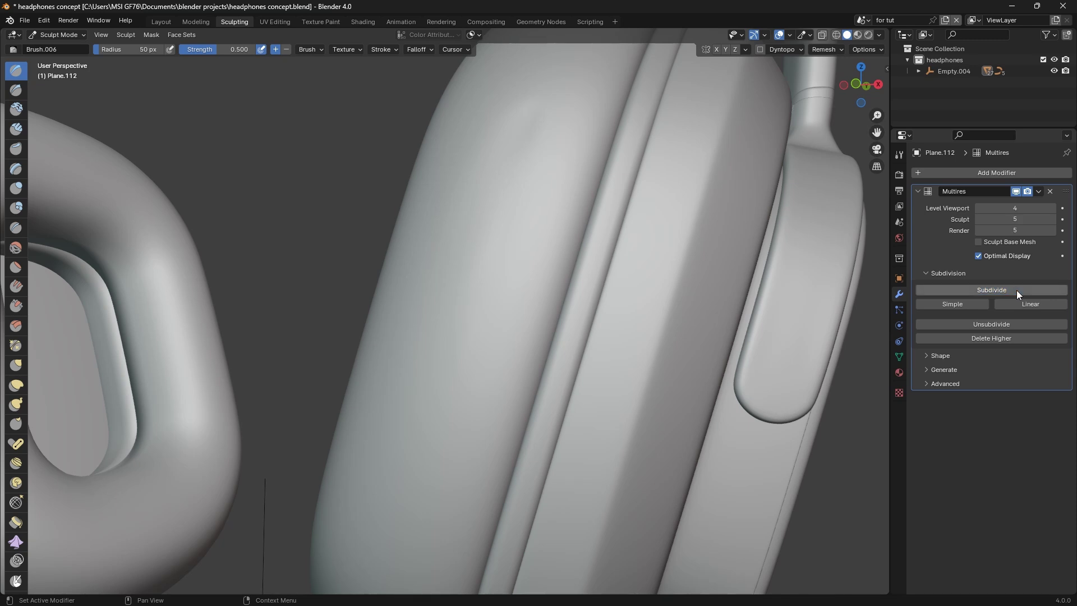
pyautogui.click(1053, 208)
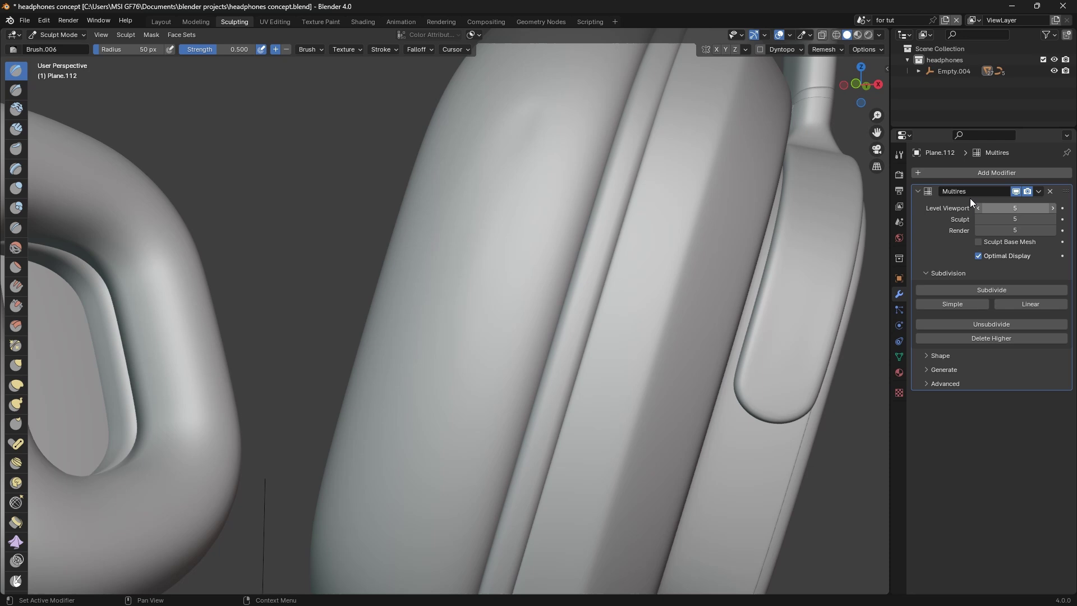
# Try an anchored wrinkle beside the seam of the right-hand ear cushion with the Draw brush, and undo it.
pyautogui.click(900, 155)
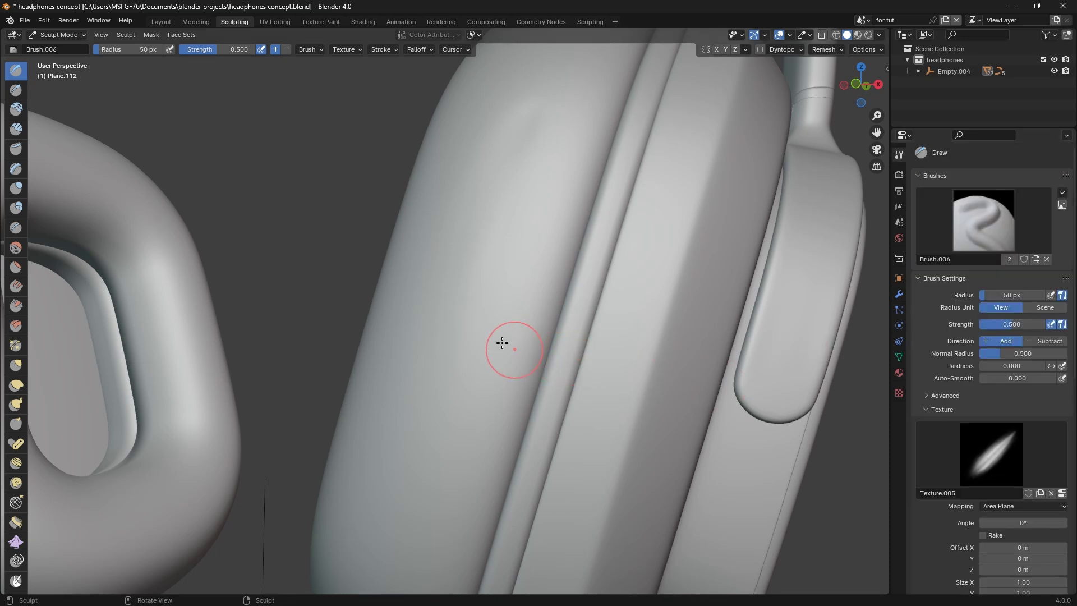
pyautogui.moveTo(501, 343)
pyautogui.mouseDown()
pyautogui.moveTo(529, 354)
pyautogui.moveTo(554, 309)
pyautogui.mouseUp()
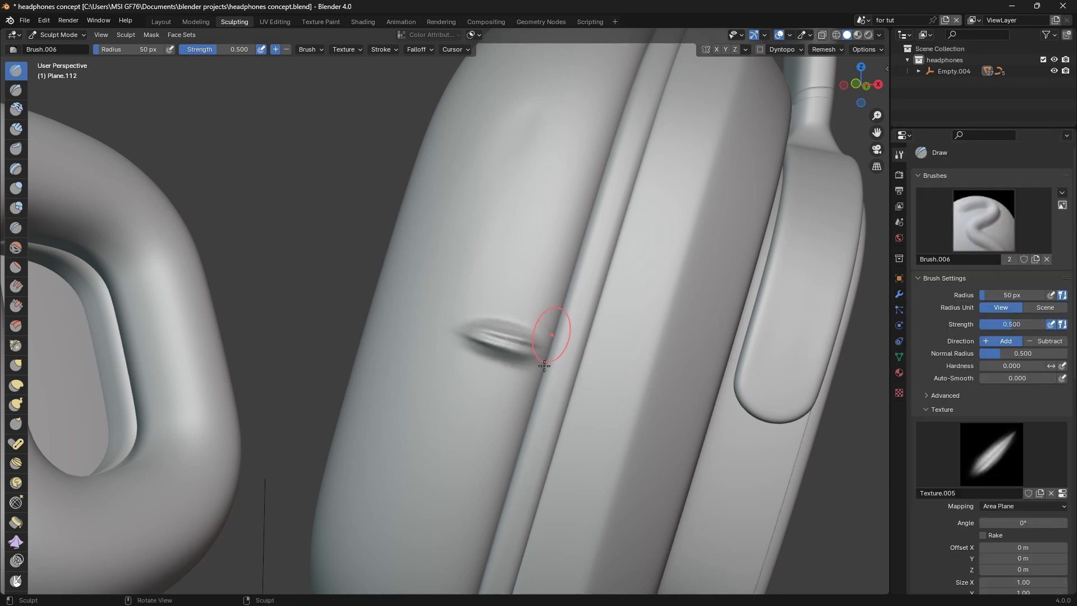
pyautogui.moveTo(544, 366)
pyautogui.mouseDown(button='middle')
pyautogui.moveTo(513, 356)
pyautogui.moveTo(524, 376)
pyautogui.moveTo(519, 363)
pyautogui.mouseUp(button='middle')
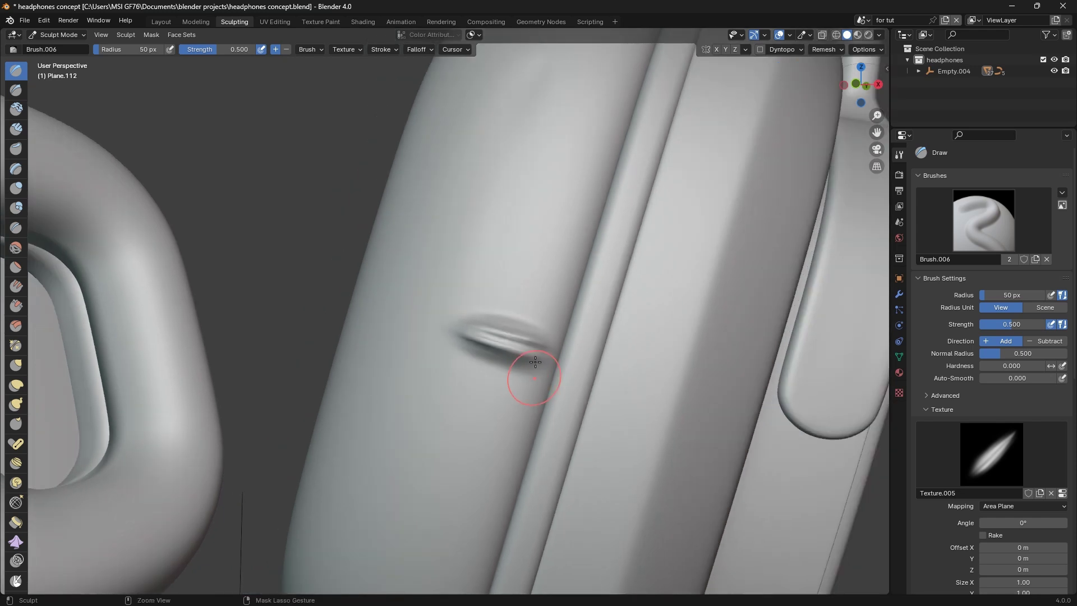
pyautogui.hotkey('ctrl', 'z')
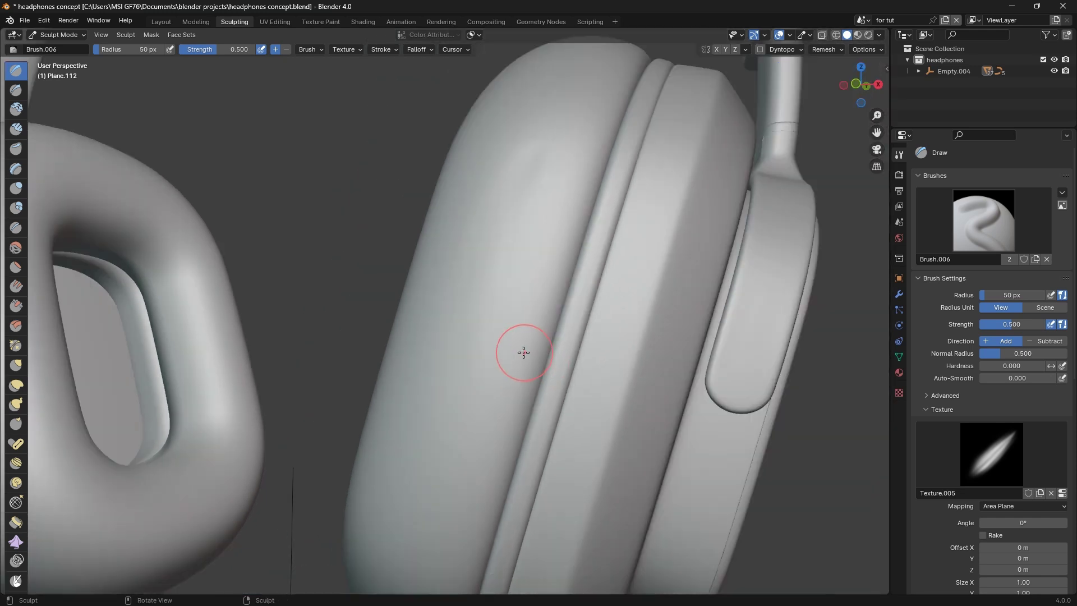
# Raise the Multiresolution viewport level to 5, try another anchored wrinkle near the cushion's seam, and undo it.
pyautogui.moveTo(524, 352); pyautogui.dragTo(535, 379, button='middle')
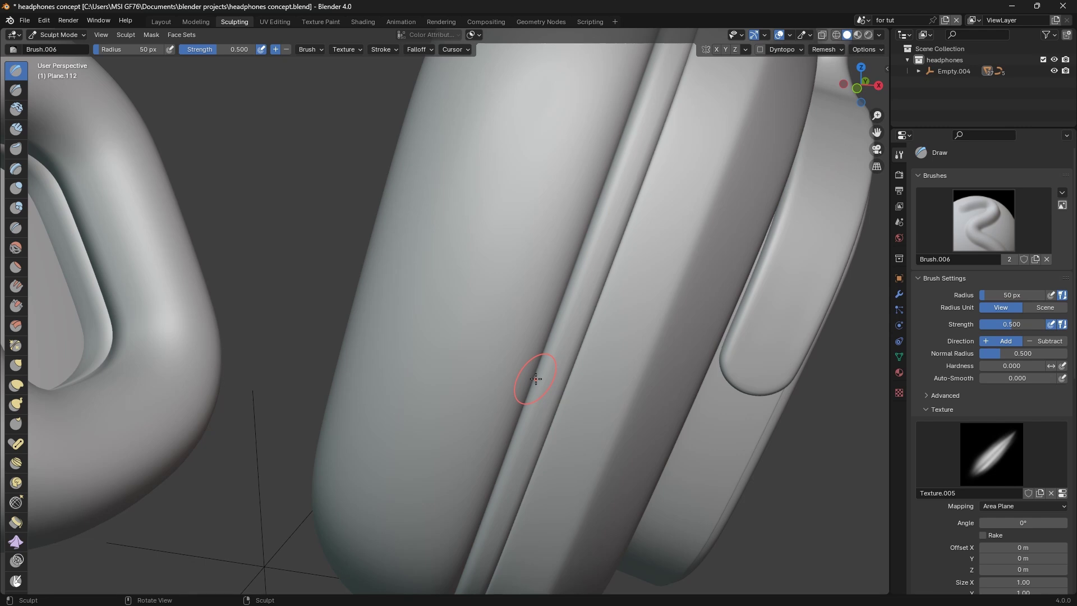
pyautogui.click(899, 294)
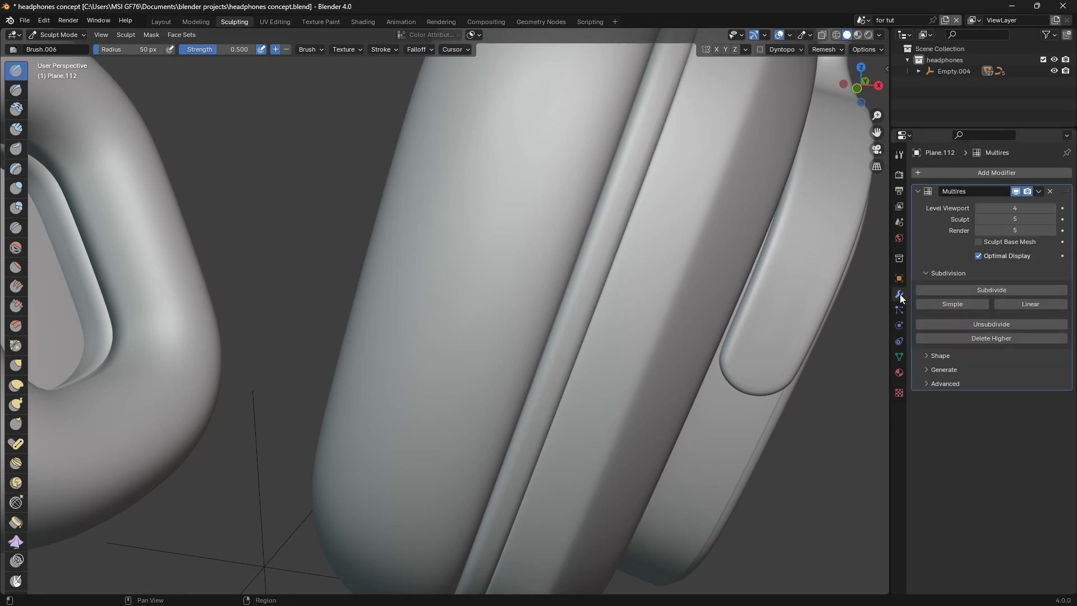
pyautogui.click(1053, 208)
pyautogui.moveTo(507, 331)
pyautogui.mouseDown()
pyautogui.moveTo(559, 331)
pyautogui.moveTo(557, 315)
pyautogui.mouseUp()
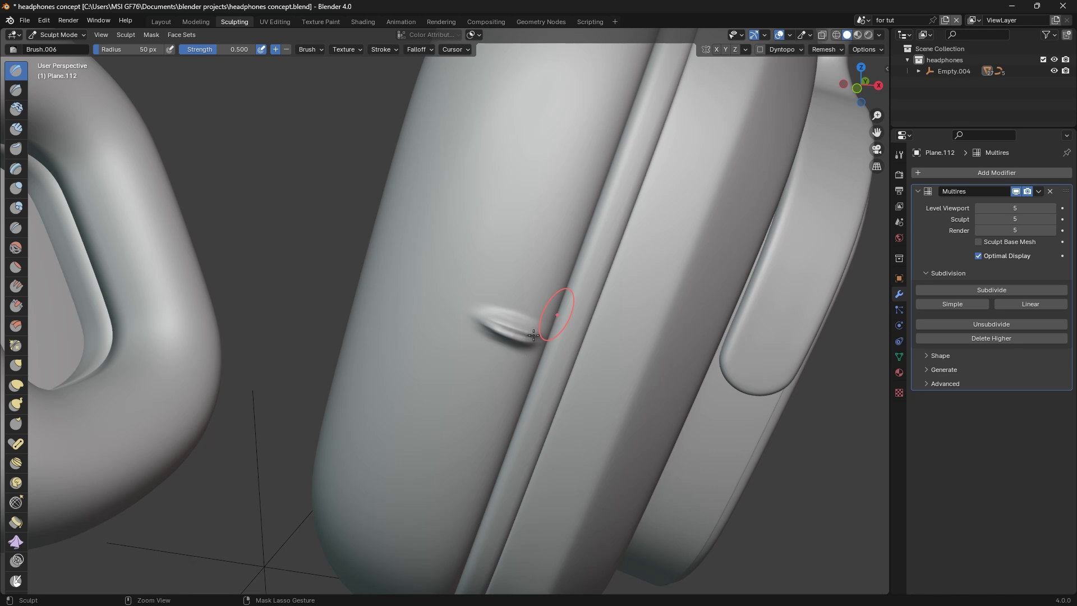
pyautogui.hotkey('ctrl', 'z')
pyautogui.hotkey('ctrl', 'z')
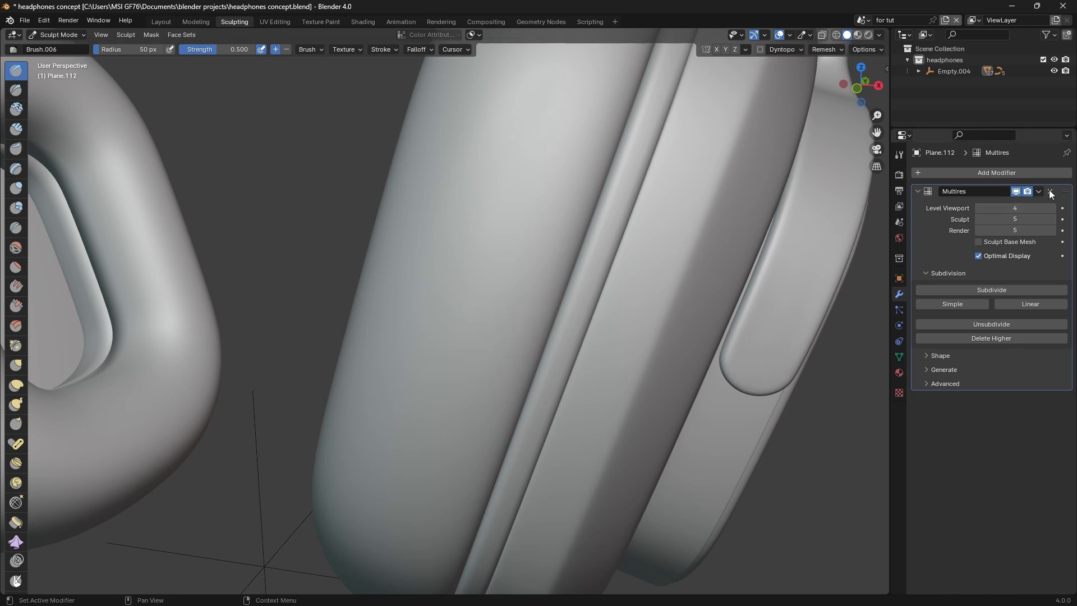
# Set the Multiresolution modifier's viewport level to 5 and return to the Draw brush settings.
pyautogui.click(1052, 208)
pyautogui.click(899, 154)
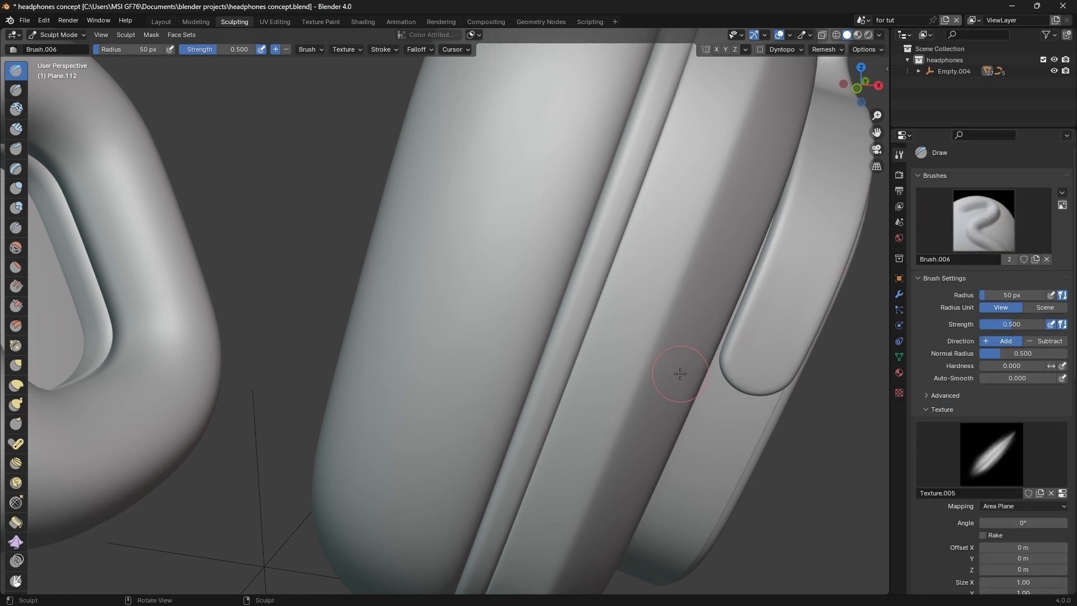
pyautogui.moveTo(680, 368); pyautogui.dragTo(668, 379, button='middle')
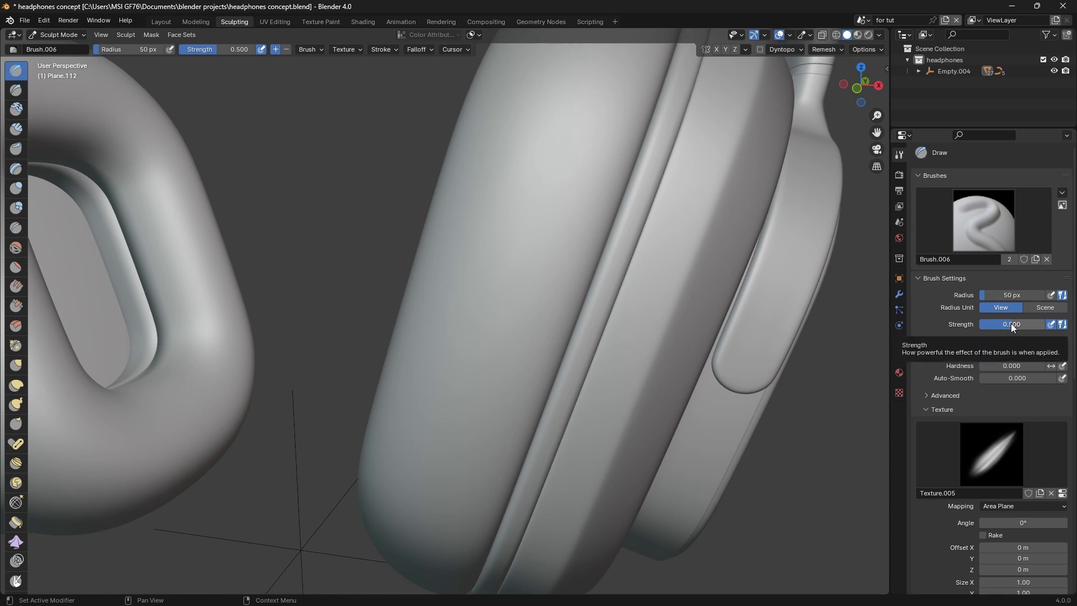
# Lower the Draw brush strength to 0.172 and sculpt a subtle anchored wrinkle on the right-hand ear cushion, running up to the seam.
pyautogui.moveTo(1011, 323); pyautogui.dragTo(994, 323)
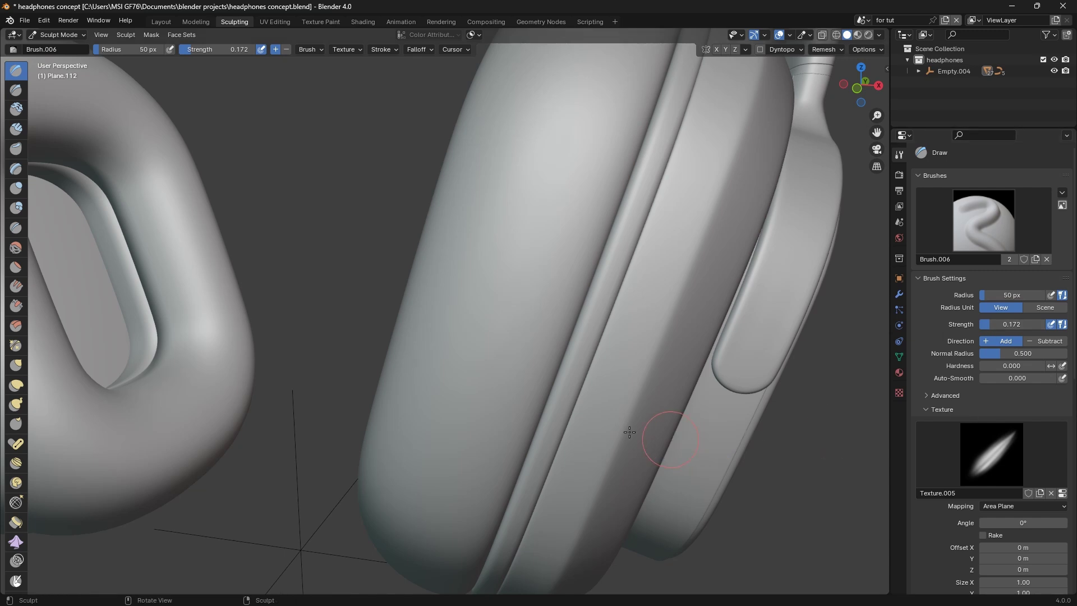
pyautogui.scroll(1, 560, 350)
pyautogui.moveTo(557, 359); pyautogui.dragTo(538, 339, button='middle')
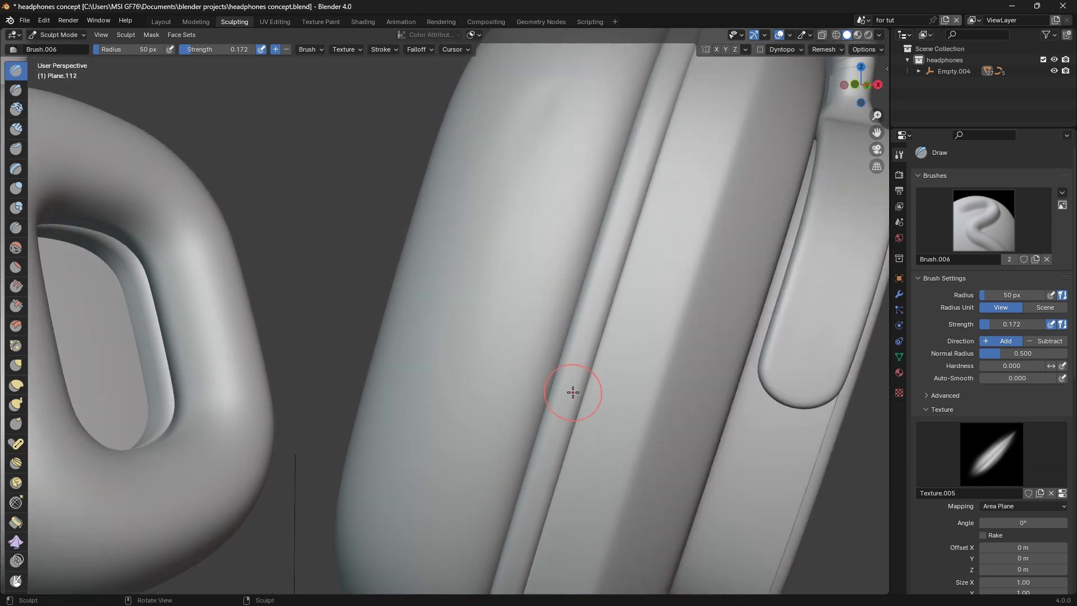
pyautogui.moveTo(578, 389); pyautogui.dragTo(573, 389, button='middle')
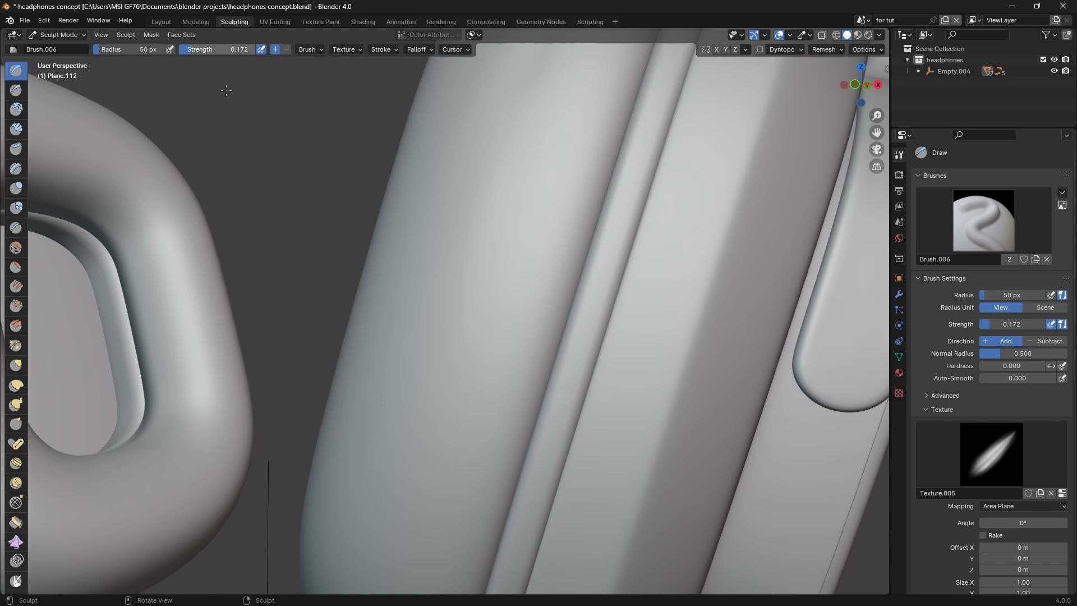
pyautogui.moveTo(510, 387)
pyautogui.mouseDown()
pyautogui.moveTo(525, 393)
pyautogui.moveTo(595, 348)
pyautogui.moveTo(607, 357)
pyautogui.mouseUp()
pyautogui.scroll(-4, 493, 378)
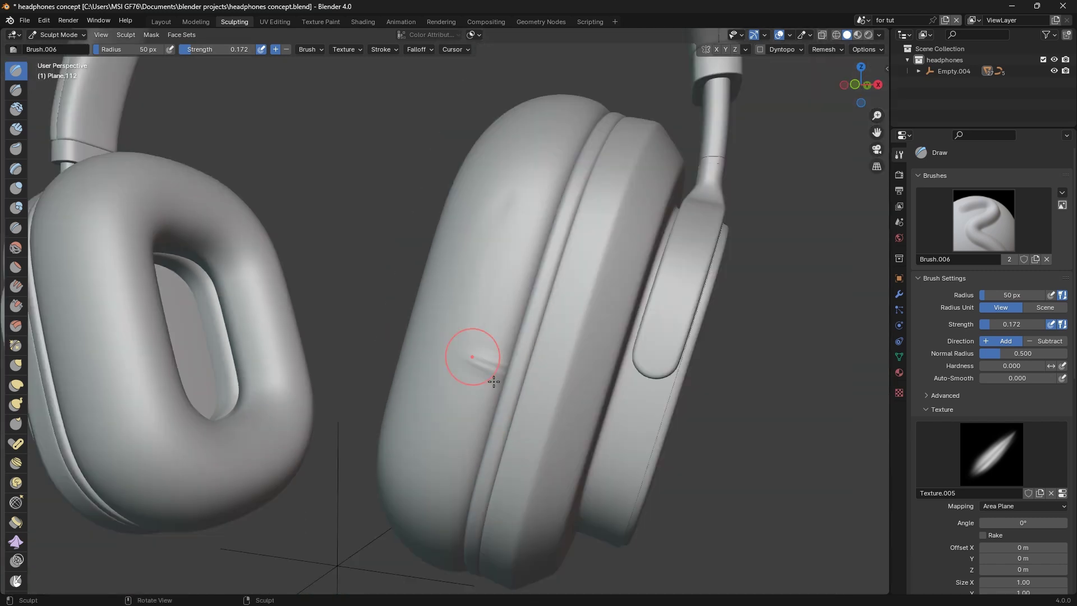
pyautogui.moveTo(493, 378)
pyautogui.mouseDown(button='middle')
pyautogui.moveTo(520, 416)
pyautogui.moveTo(529, 395)
pyautogui.moveTo(504, 390)
pyautogui.moveTo(518, 374)
pyautogui.mouseUp(button='middle')
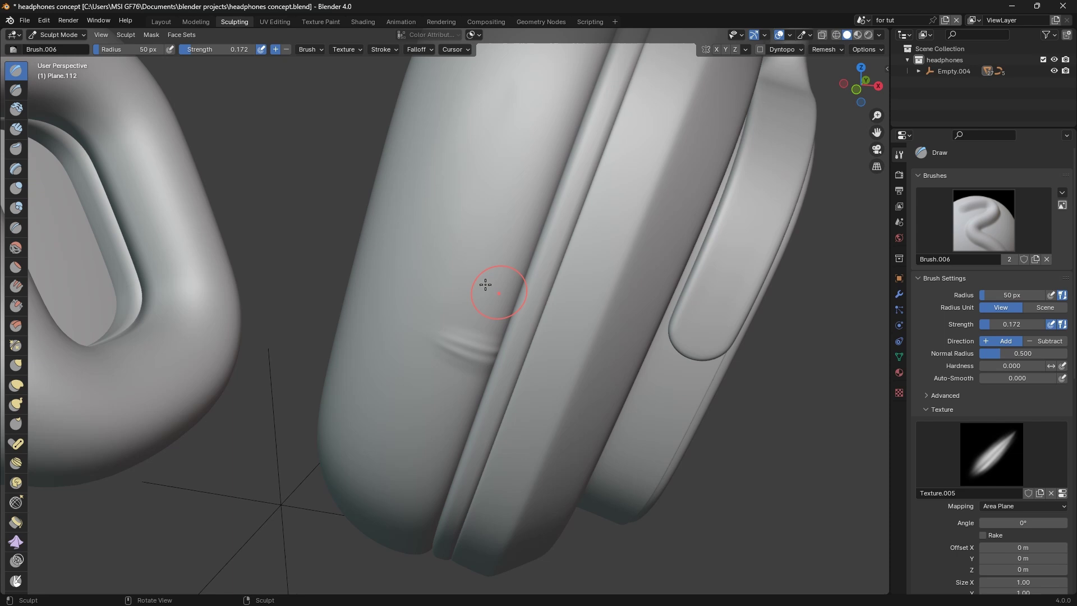
# Sculpt two more anchored wrinkles above the first one, along the seam of the right-hand ear cushion.
pyautogui.moveTo(483, 293)
pyautogui.mouseDown()
pyautogui.moveTo(490, 314)
pyautogui.moveTo(452, 233)
pyautogui.moveTo(365, 266)
pyautogui.moveTo(399, 332)
pyautogui.moveTo(431, 331)
pyautogui.moveTo(427, 312)
pyautogui.moveTo(426, 325)
pyautogui.mouseUp()
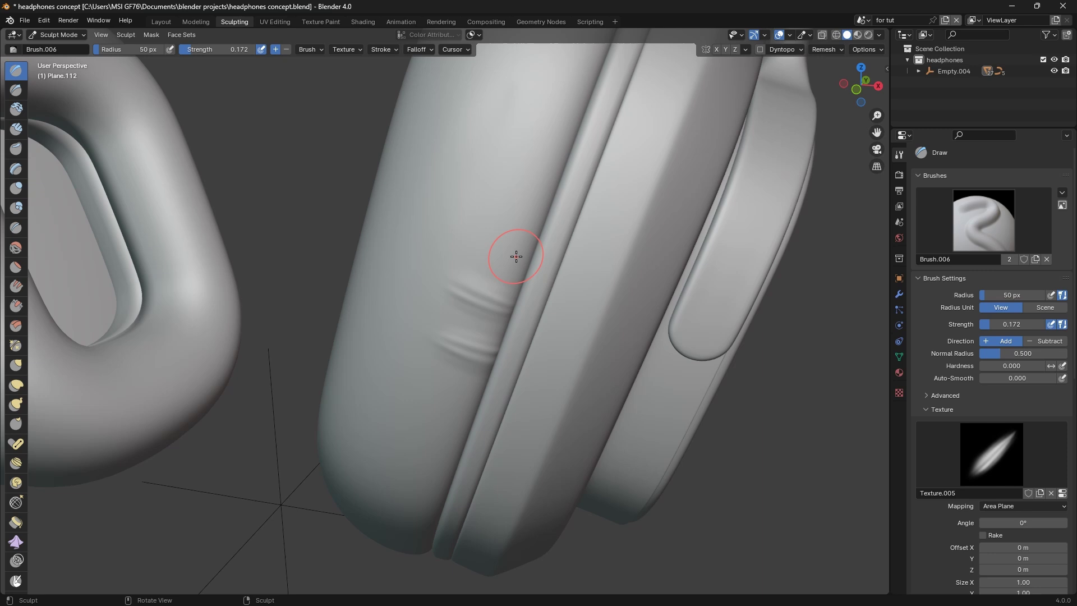
pyautogui.press('ctrl')
pyautogui.moveTo(502, 249)
pyautogui.keyDown('ctrl'); pyautogui.mouseDown()
pyautogui.moveTo(535, 232)
pyautogui.moveTo(534, 222)
pyautogui.moveTo(560, 239)
pyautogui.moveTo(579, 212)
pyautogui.mouseUp(); pyautogui.keyUp('ctrl')
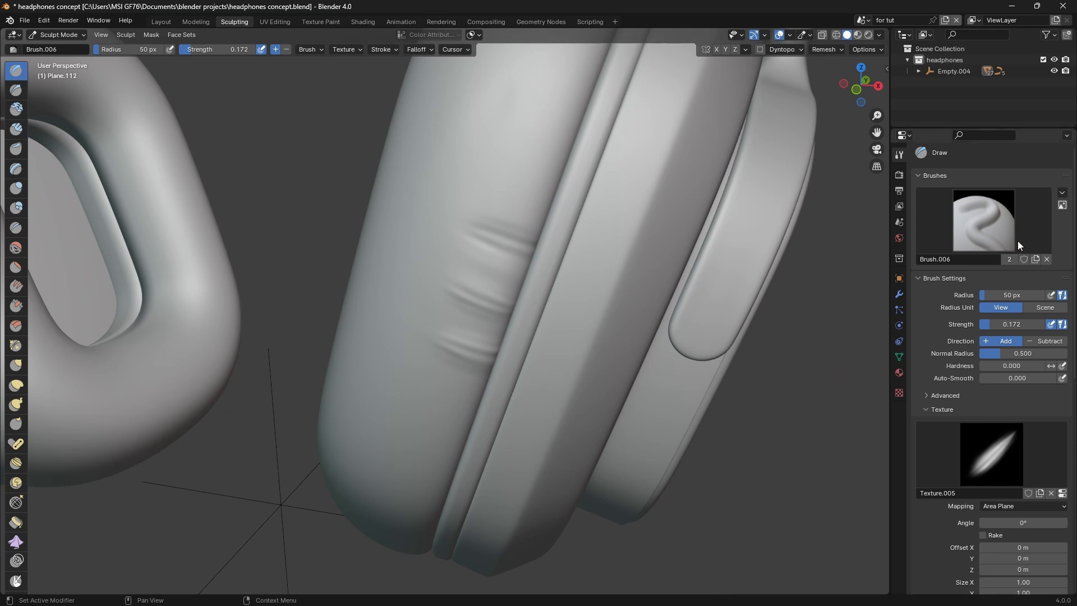
# Duplicate the current wrinkle Draw brush as a separate brush and check it in the brush list.
pyautogui.click(991, 221)
pyautogui.click(1023, 259)
pyautogui.click(994, 228)
pyautogui.click(1036, 259)
pyautogui.click(996, 230)
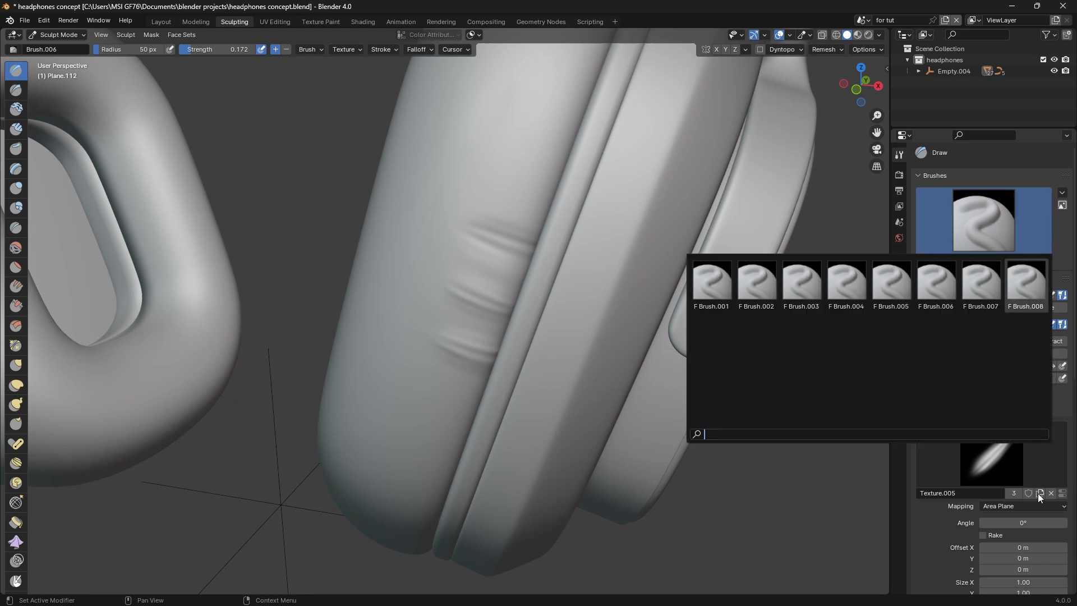
pyautogui.click(963, 503)
pyautogui.scroll(-3, 963, 502)
pyautogui.scroll(3, 967, 497)
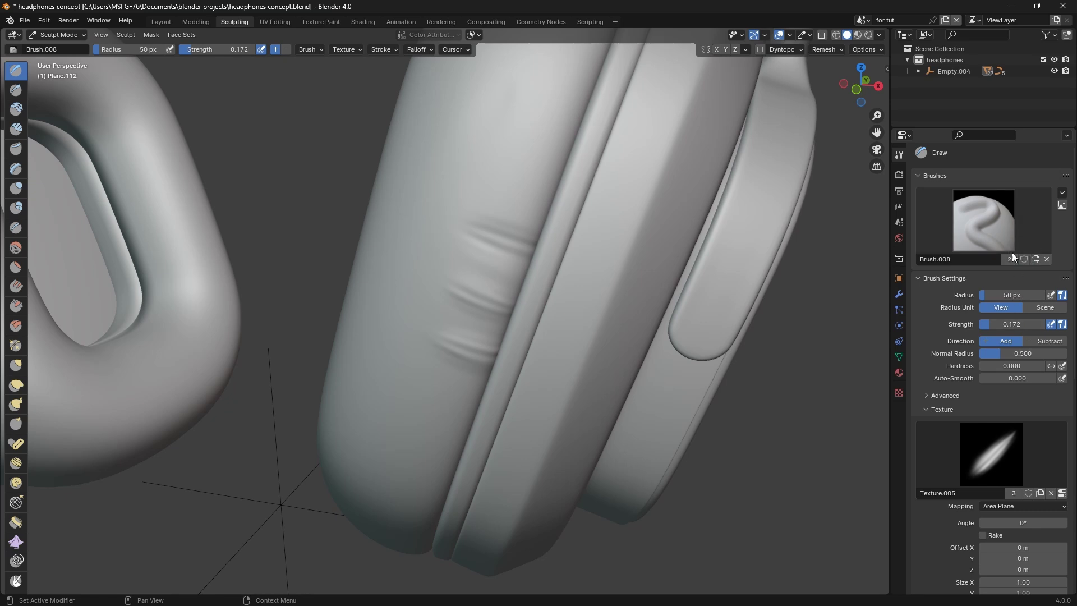
pyautogui.scroll(-5, 1010, 269)
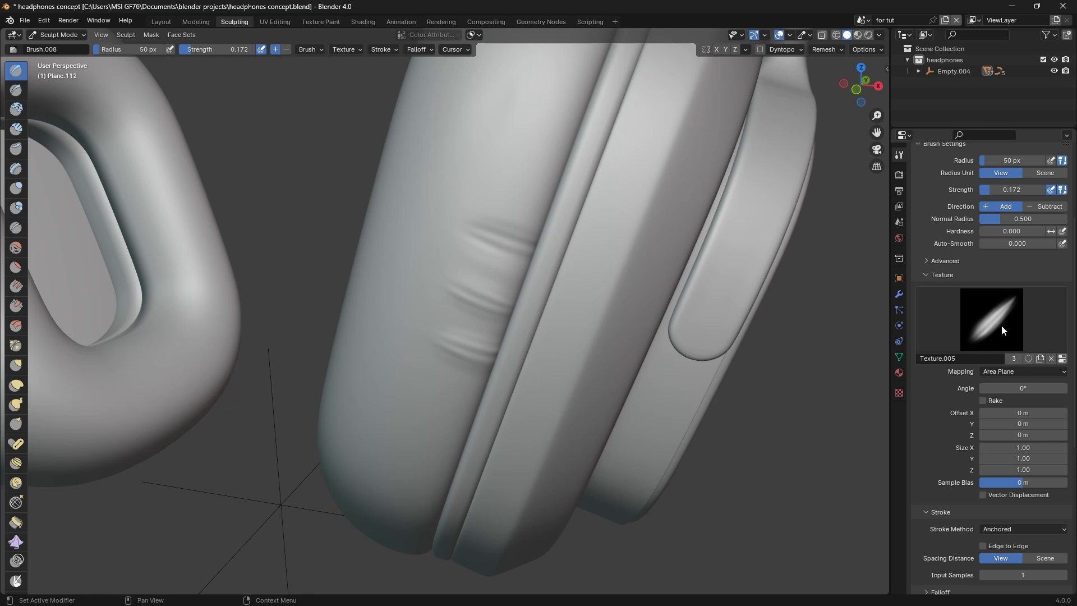
# Protect the existing wrinkle texture with a fake user and give the duplicated brush a new, empty texture.
pyautogui.click(1028, 358)
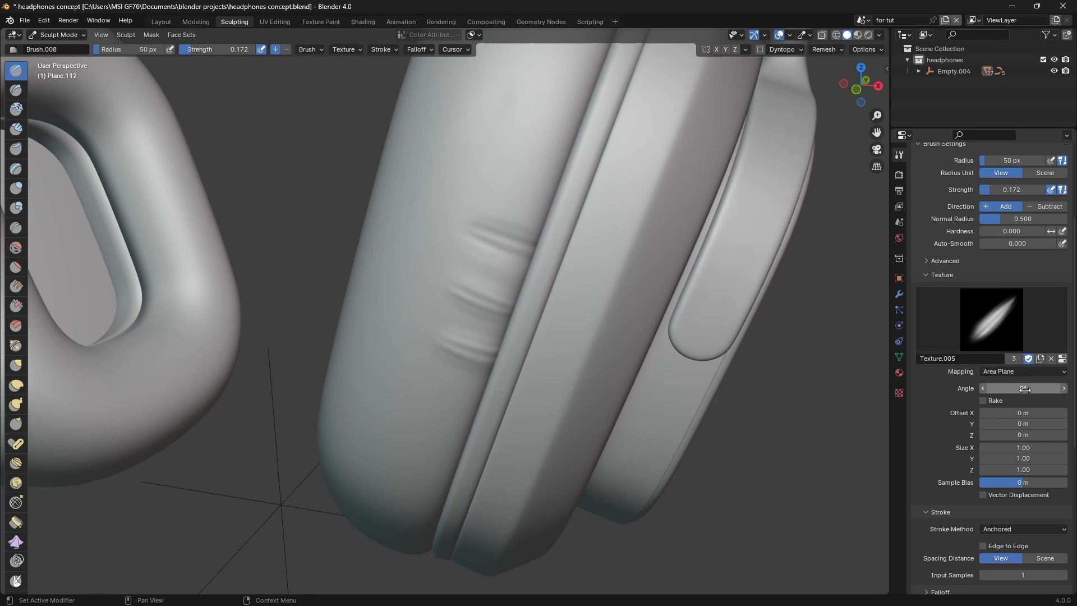
pyautogui.click(1042, 361)
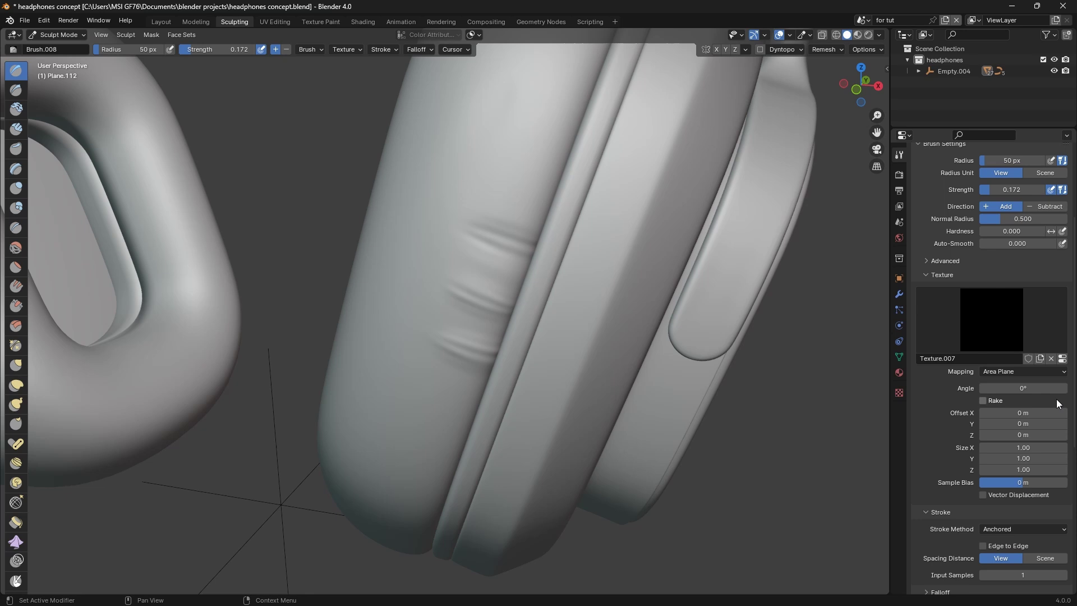
pyautogui.click(993, 325)
# Load Folds_4.png from the wrinkles alpha folder as the new brush texture's image and return to the brush settings.
pyautogui.click(900, 392)
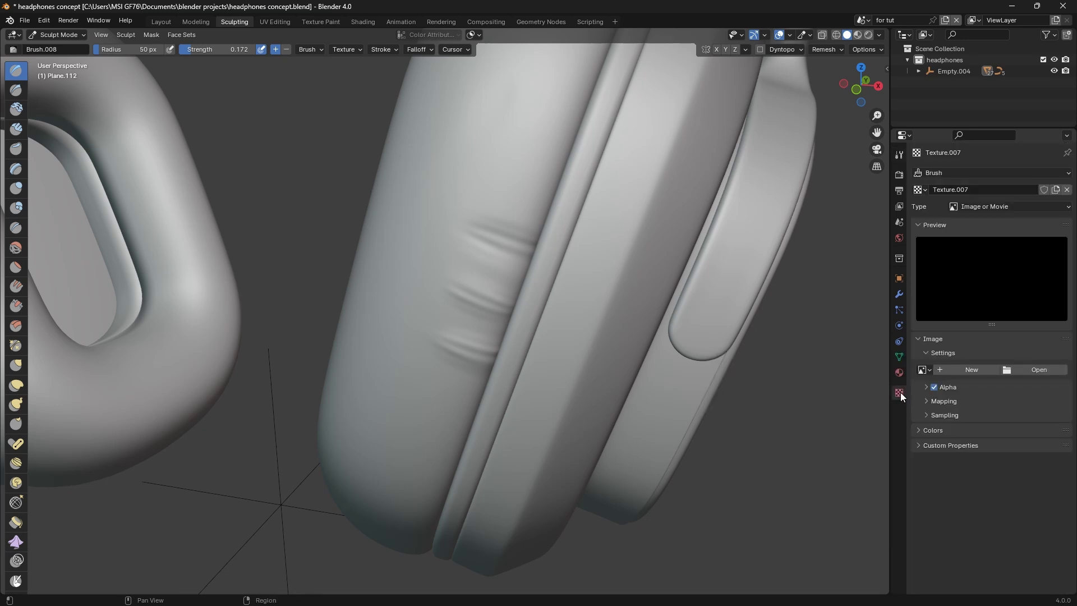
pyautogui.click(1046, 369)
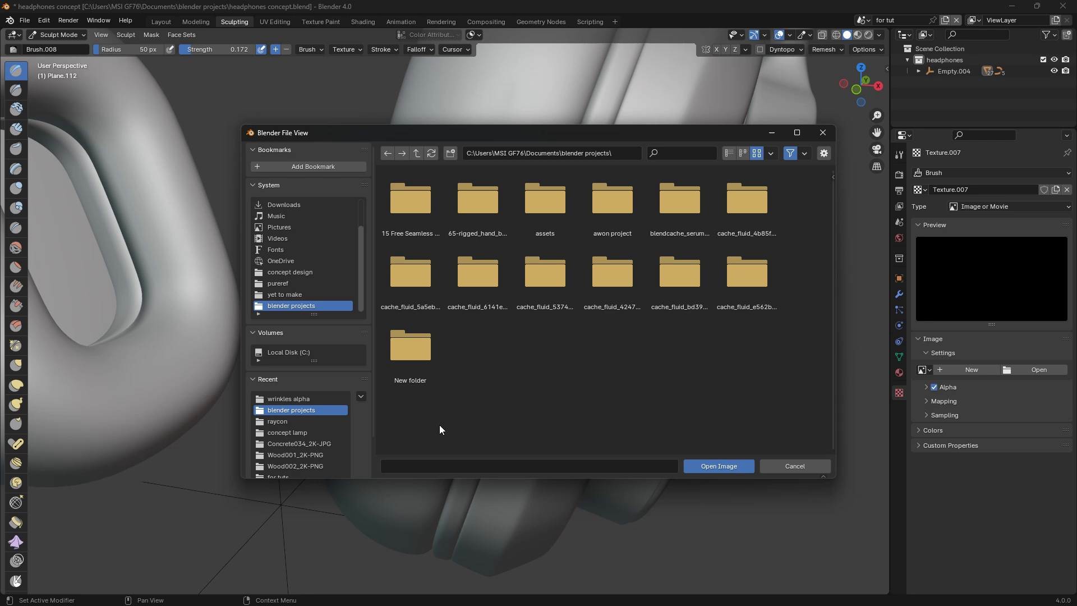
pyautogui.click(292, 398)
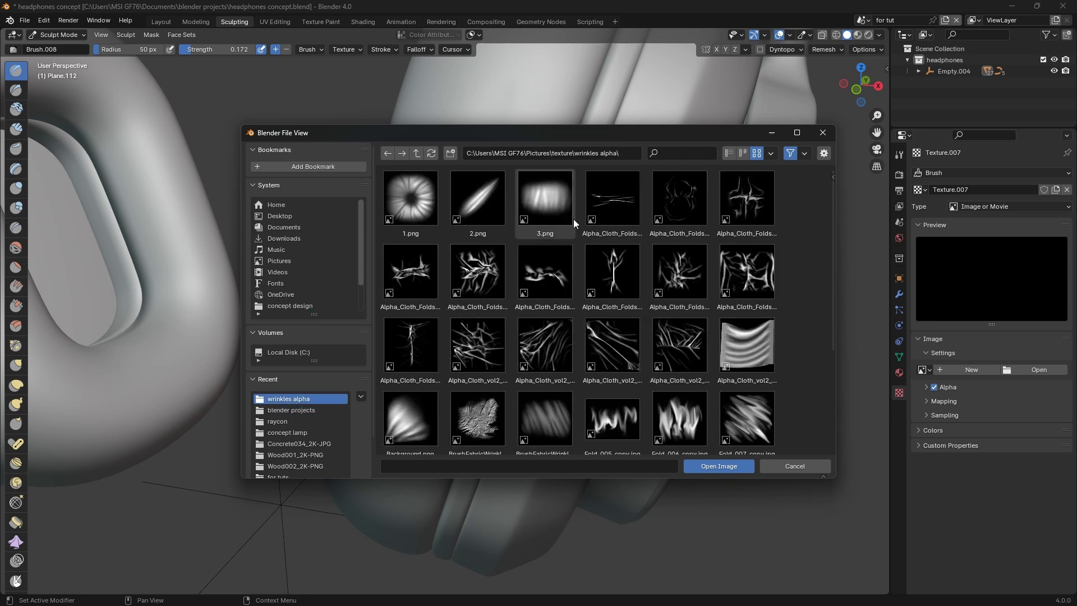
pyautogui.scroll(-2, 604, 343)
pyautogui.scroll(-3, 604, 343)
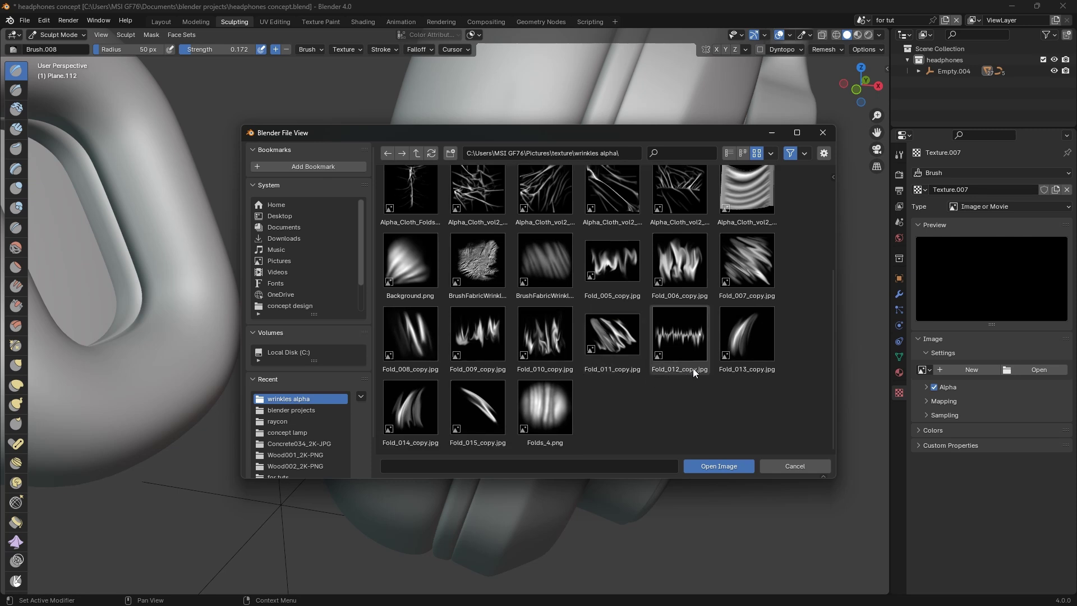
pyautogui.click(542, 407)
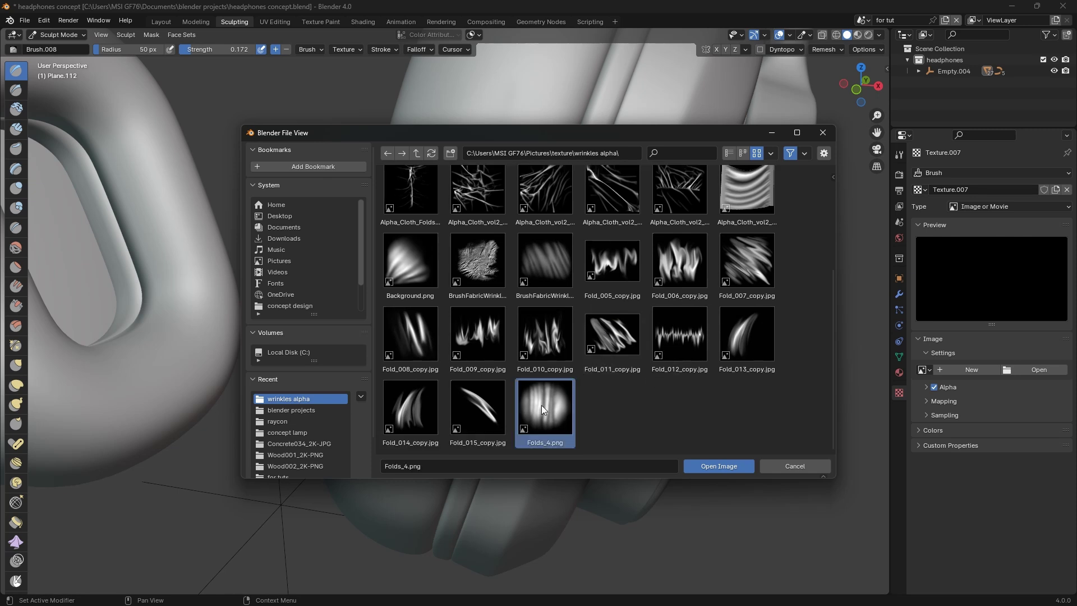
pyautogui.click(727, 466)
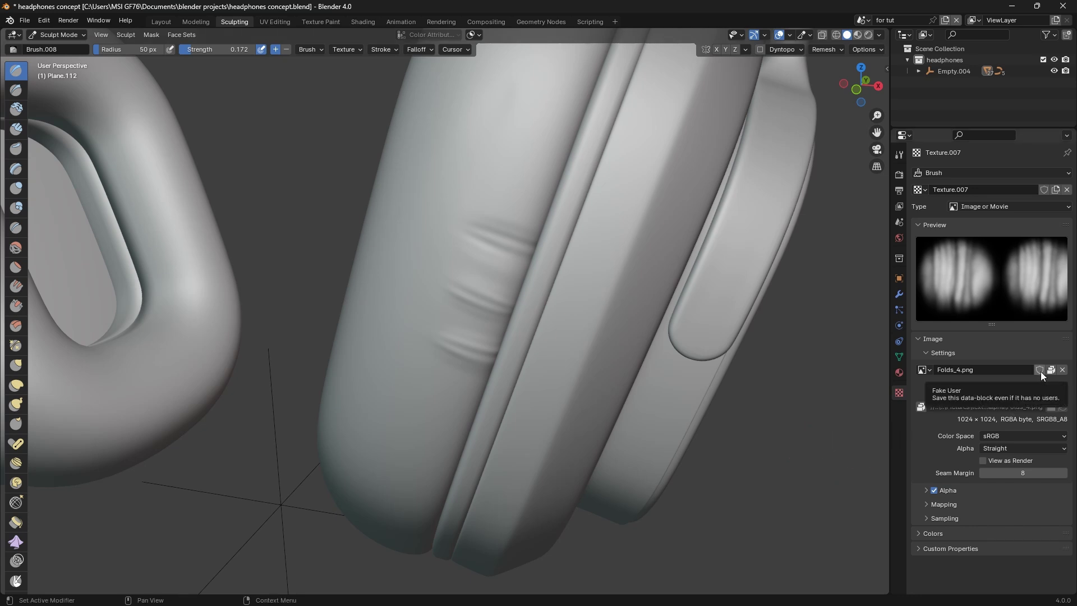
pyautogui.click(900, 155)
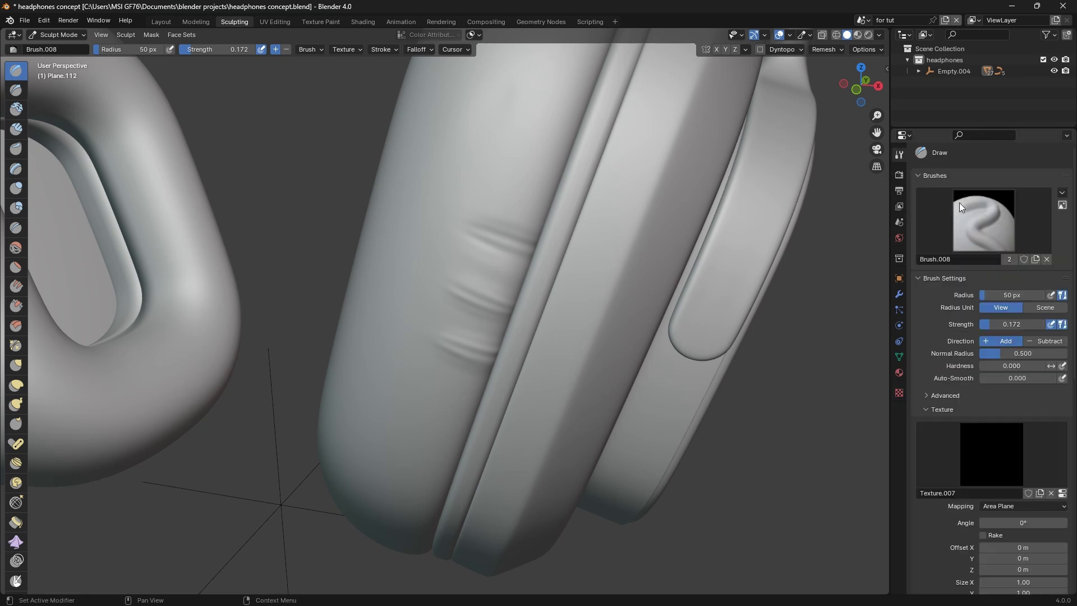
# Check the new folds texture's preview and protect the texture with a fake user.
pyautogui.click(991, 465)
pyautogui.click(992, 462)
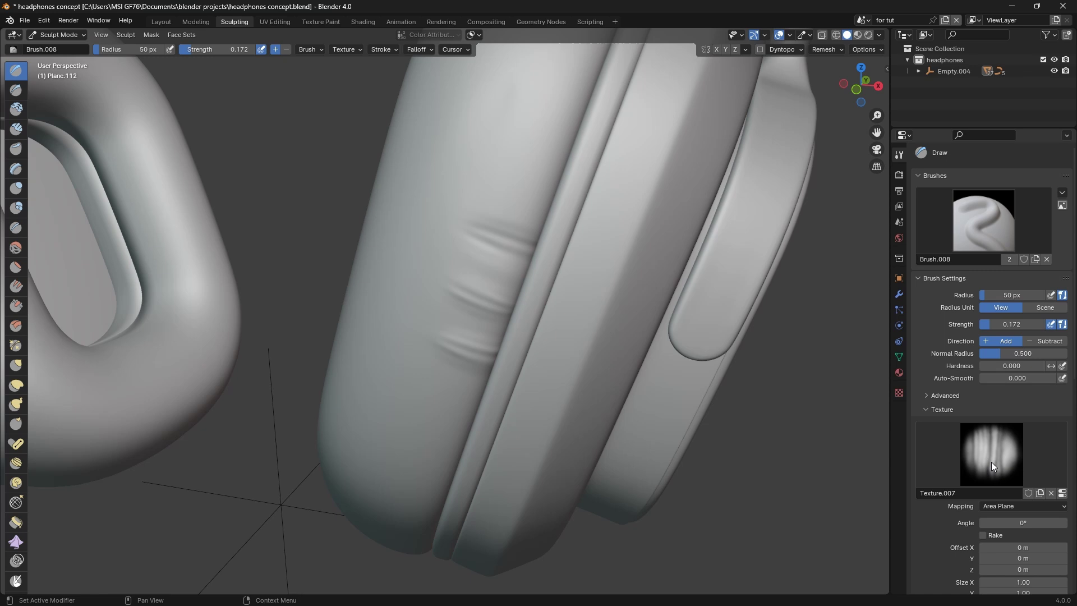
pyautogui.scroll(-2, 993, 463)
pyautogui.click(1028, 448)
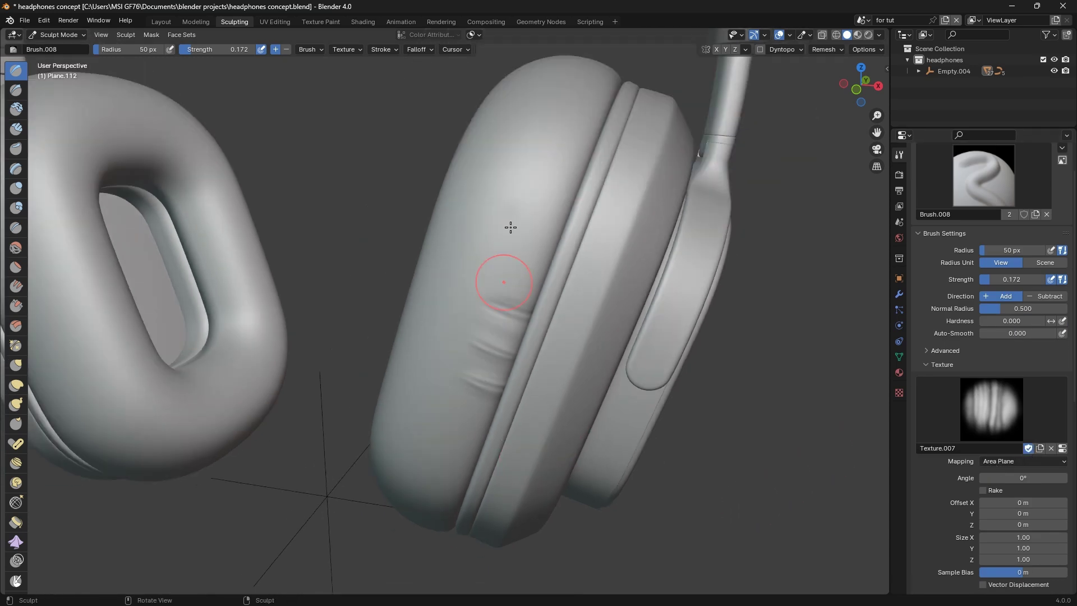
# Sculpt anchored fold wrinkles along the upper and middle part of the right-hand ear cushion's seam.
pyautogui.moveTo(825, 453); pyautogui.dragTo(510, 223, button='middle')
pyautogui.moveTo(530, 261); pyautogui.dragTo(459, 256)
pyautogui.moveTo(562, 197)
pyautogui.mouseDown()
pyautogui.moveTo(601, 183)
pyautogui.moveTo(614, 194)
pyautogui.mouseUp()
pyautogui.moveTo(623, 209)
pyautogui.mouseDown(button='middle')
pyautogui.moveTo(452, 416)
pyautogui.moveTo(469, 457)
pyautogui.mouseUp(button='middle')
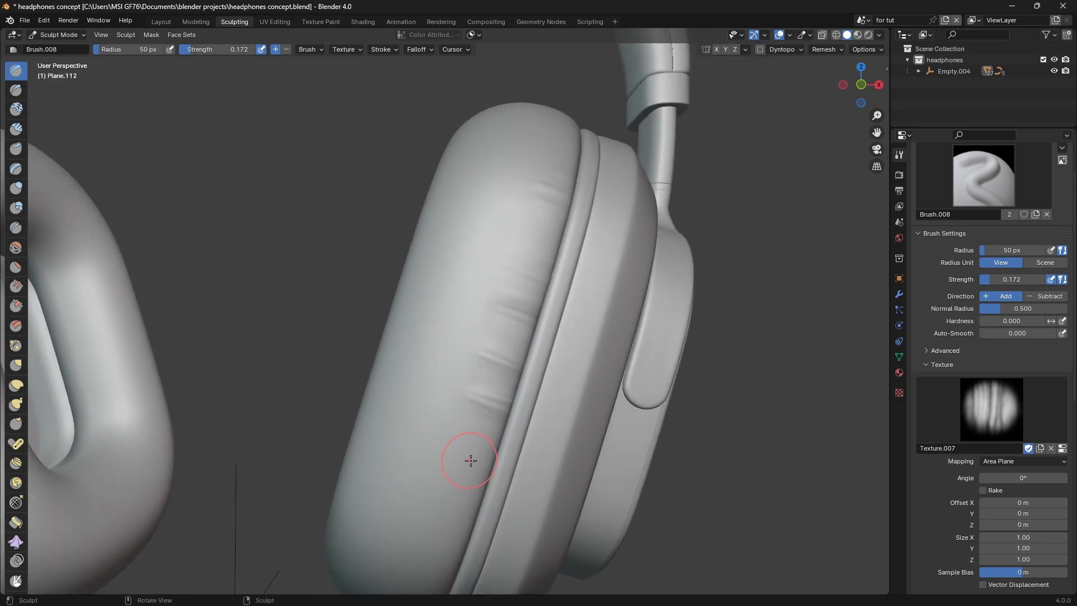
pyautogui.moveTo(499, 484)
pyautogui.mouseDown()
pyautogui.moveTo(546, 480)
pyautogui.moveTo(567, 439)
pyautogui.mouseUp()
pyautogui.scroll(-3, 568, 439)
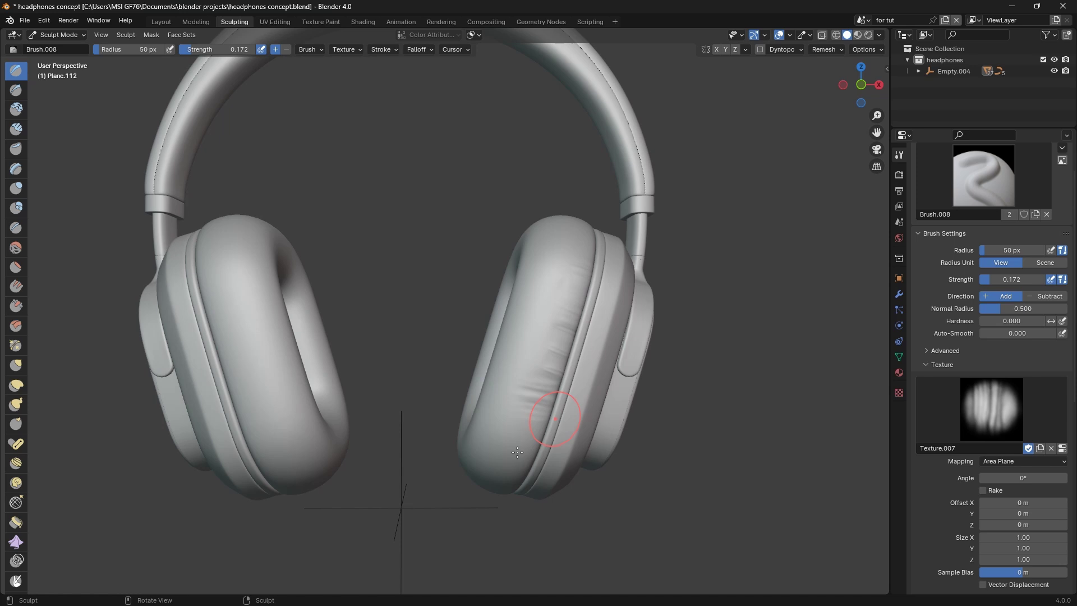
# Continue the anchored folds down the seam to the lower curve of the right-hand ear cushion.
pyautogui.moveTo(517, 452); pyautogui.dragTo(528, 469, button='middle')
pyautogui.scroll(6, 528, 468)
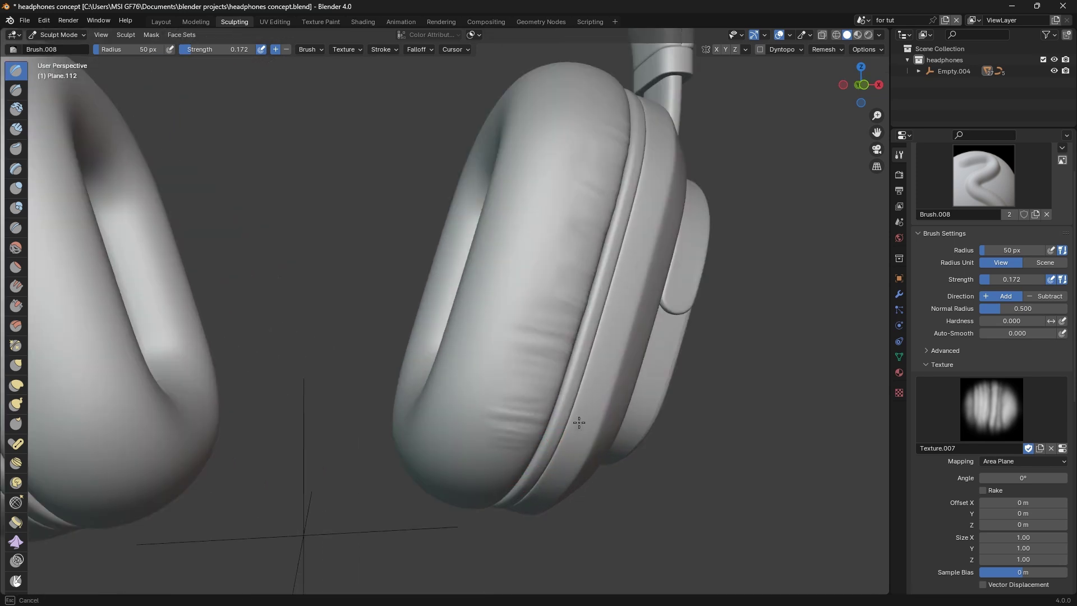
pyautogui.scroll(-4, 586, 429)
pyautogui.moveTo(533, 443); pyautogui.dragTo(566, 413, button='middle')
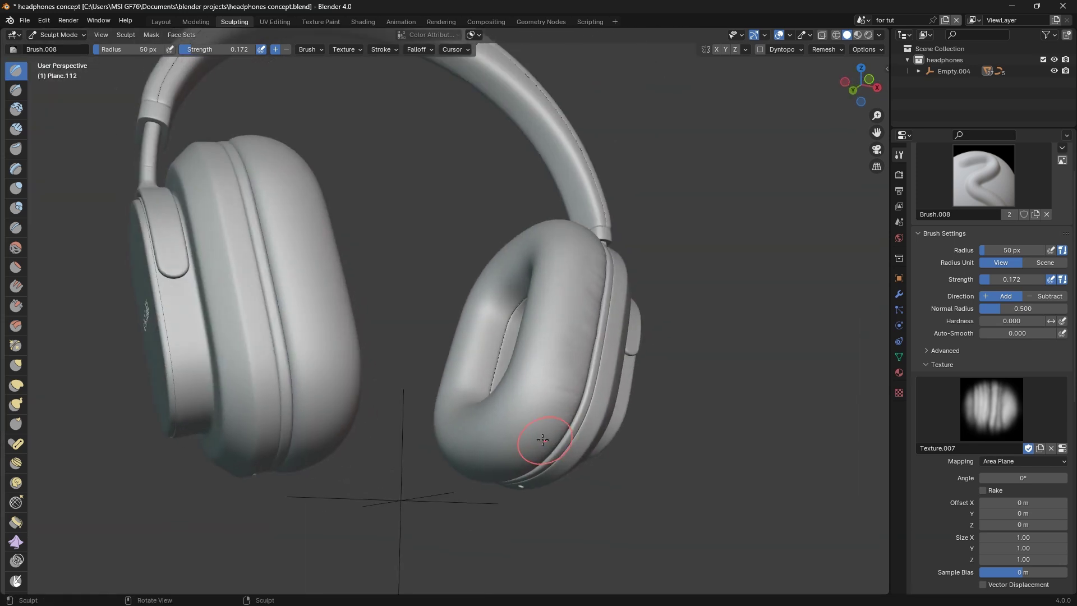
pyautogui.moveTo(543, 444); pyautogui.dragTo(574, 450)
pyautogui.scroll(3, 601, 452)
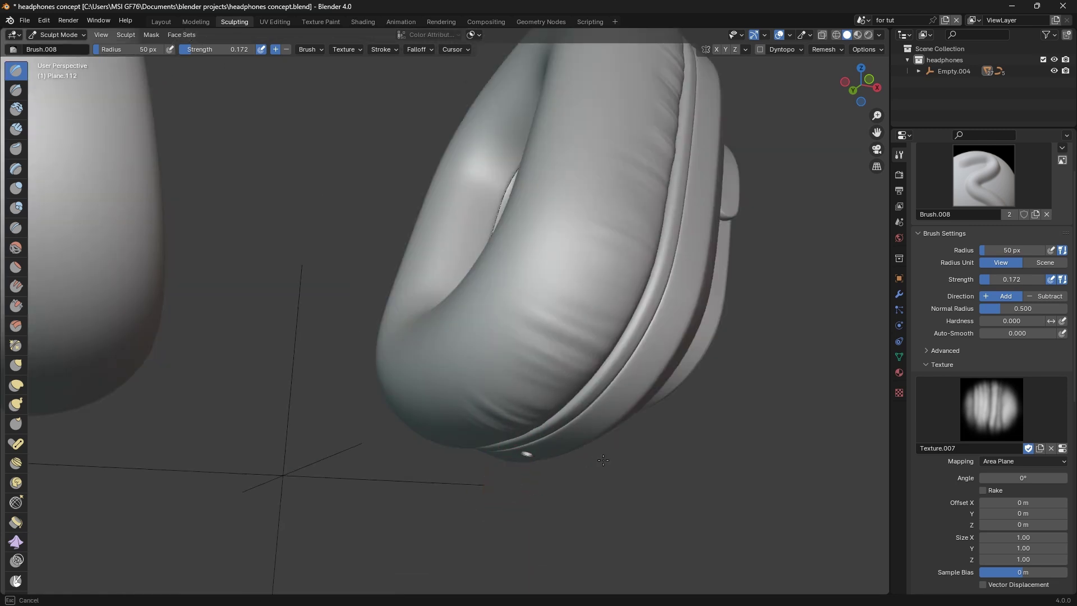
# Undo the last fold on the cushion's underside, raise the brush strength to 0.455 and sculpt stronger folds around the bottom curve.
pyautogui.moveTo(423, 459)
pyautogui.mouseDown(button='middle')
pyautogui.moveTo(558, 455)
pyautogui.moveTo(540, 456)
pyautogui.mouseUp(button='middle')
pyautogui.scroll(3, 494, 404)
pyautogui.moveTo(433, 356); pyautogui.dragTo(420, 347)
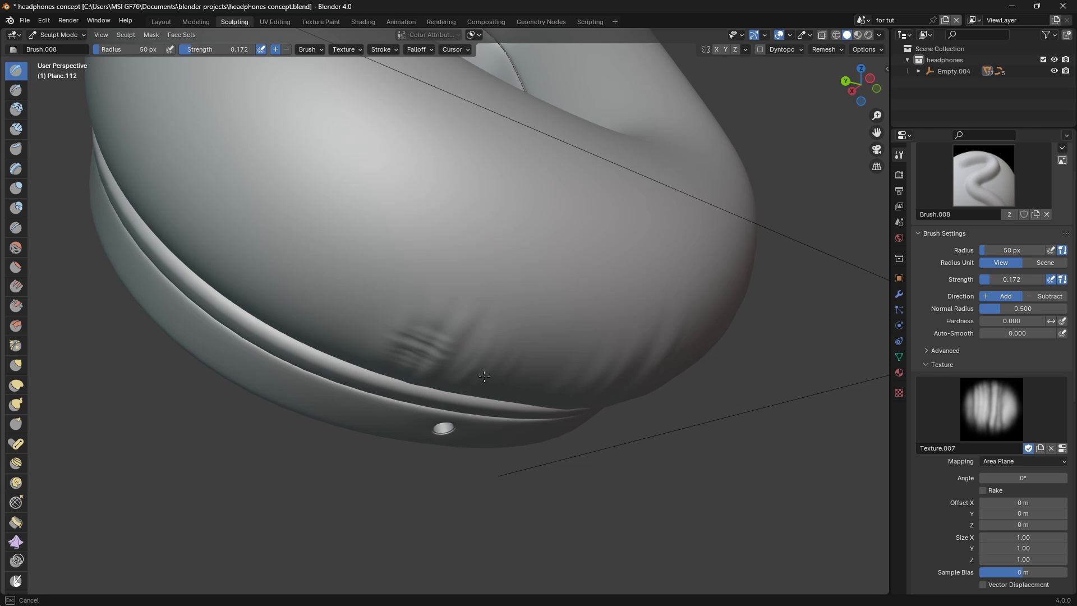
pyautogui.hotkey('ctrl', 'z')
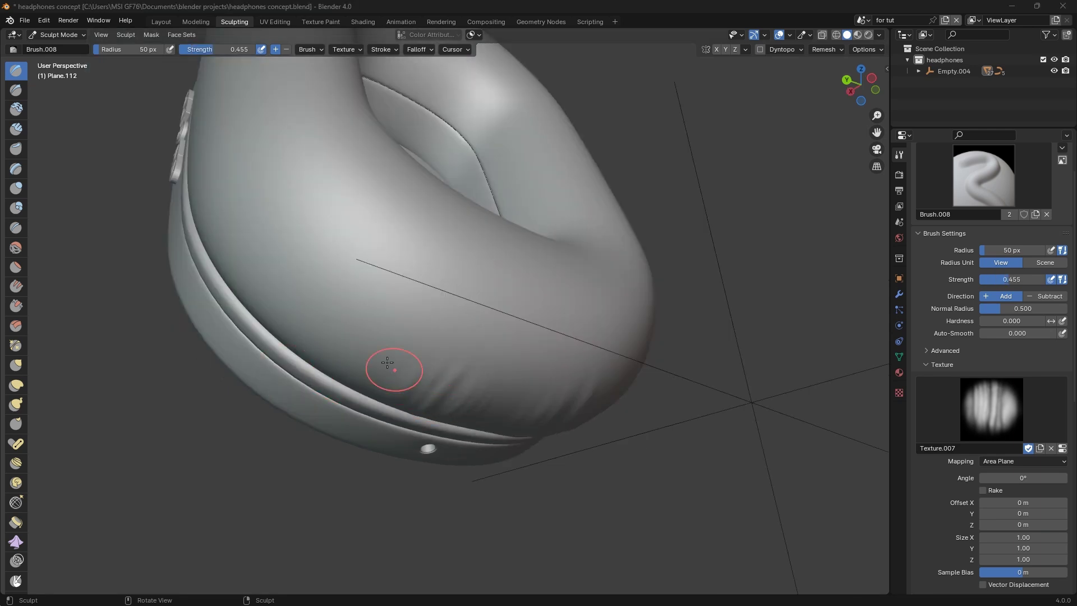
pyautogui.moveTo(361, 361)
pyautogui.mouseDown()
pyautogui.moveTo(401, 319)
pyautogui.moveTo(393, 331)
pyautogui.mouseUp()
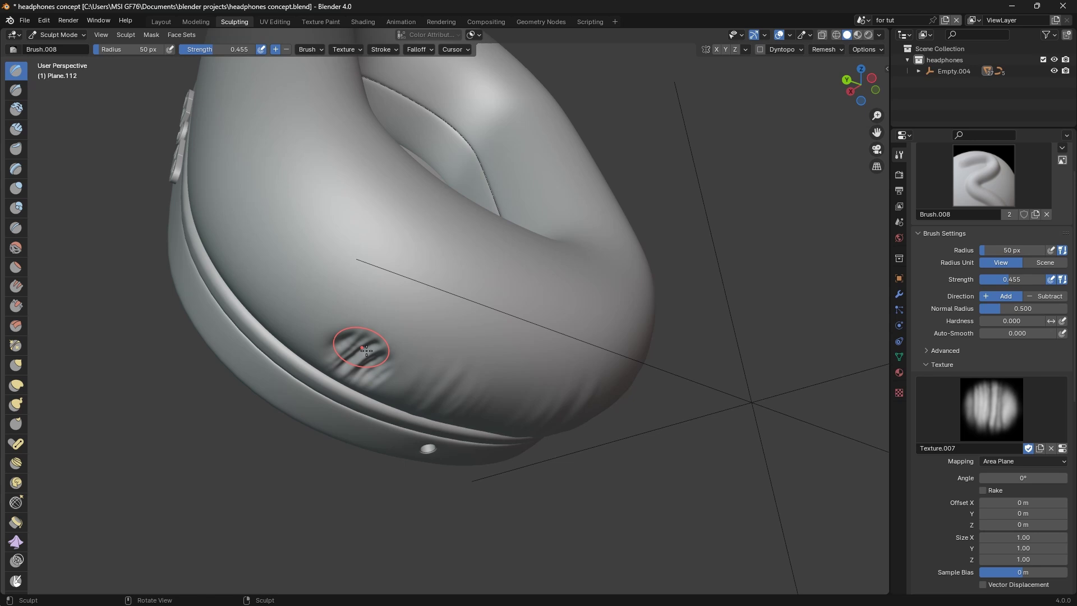
pyautogui.moveTo(361, 351); pyautogui.dragTo(417, 386, button='middle')
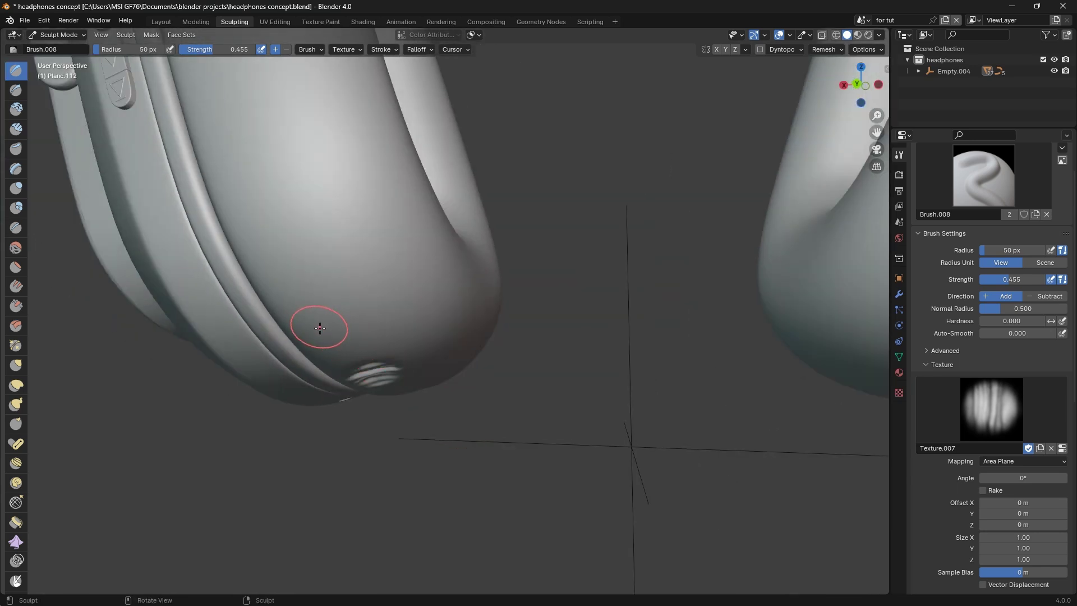
pyautogui.moveTo(320, 337); pyautogui.dragTo(404, 281)
# Switch the brush texture to Texture.001 and sculpt a fan-shaped wrinkle on the back side of the cushion's lower seam.
pyautogui.click(1005, 400)
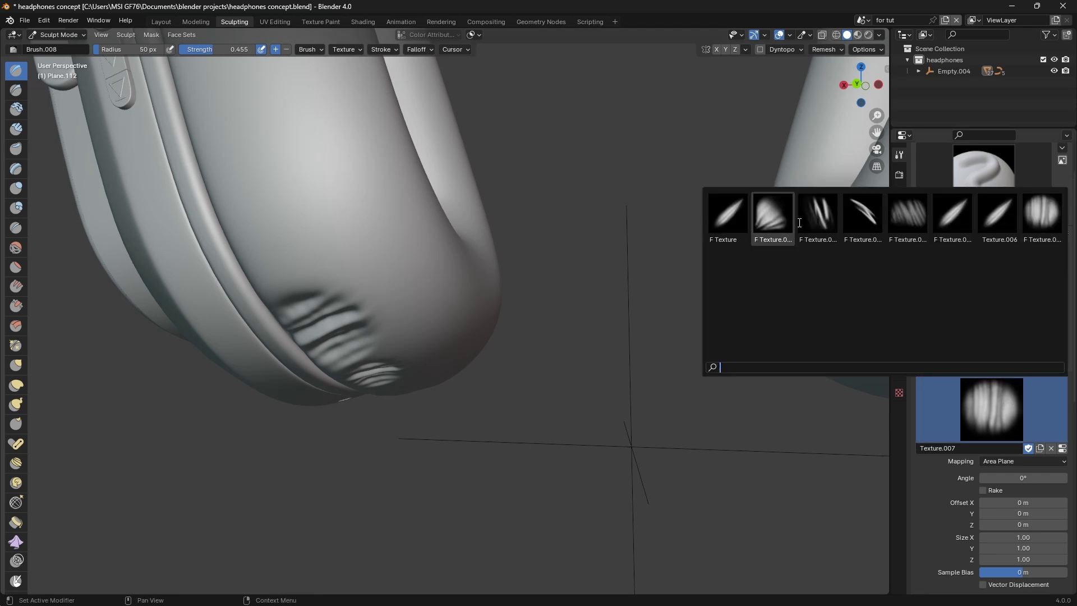
pyautogui.click(773, 216)
pyautogui.moveTo(548, 367)
pyautogui.mouseDown(button='middle')
pyautogui.moveTo(568, 381)
pyautogui.moveTo(579, 372)
pyautogui.mouseUp(button='middle')
pyautogui.moveTo(425, 307)
pyautogui.mouseDown()
pyautogui.moveTo(444, 292)
pyautogui.moveTo(443, 320)
pyautogui.moveTo(405, 324)
pyautogui.moveTo(400, 351)
pyautogui.moveTo(421, 351)
pyautogui.mouseUp()
pyautogui.scroll(-2, 446, 375)
pyautogui.moveTo(447, 375); pyautogui.dragTo(482, 375, button='middle')
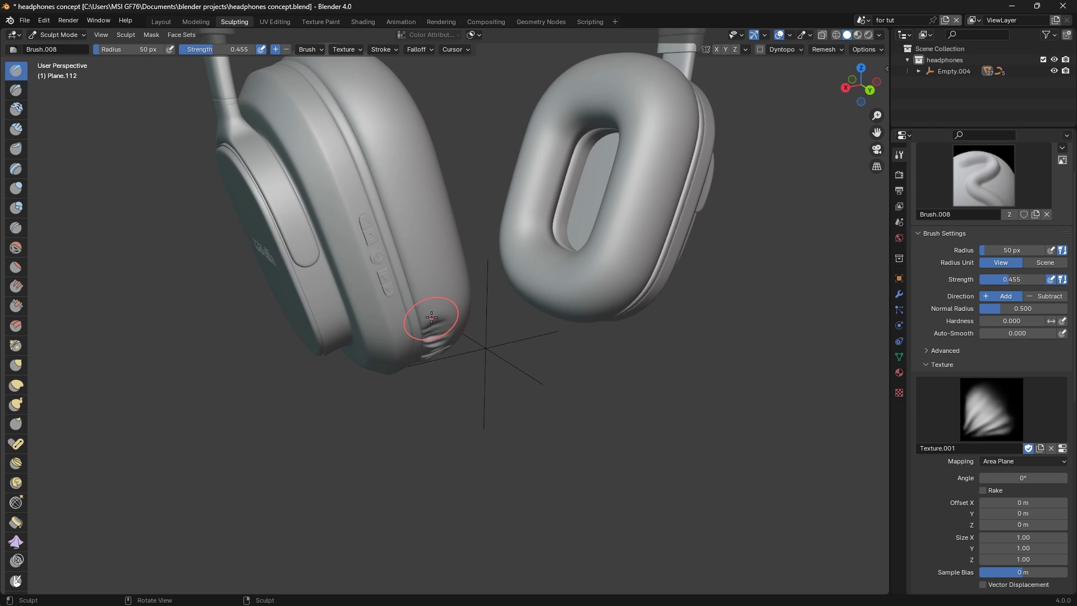
pyautogui.scroll(3, 483, 375)
# Switch the brush texture to Texture.003, try a crease above the bottom folds and undo it.
pyautogui.click(984, 406)
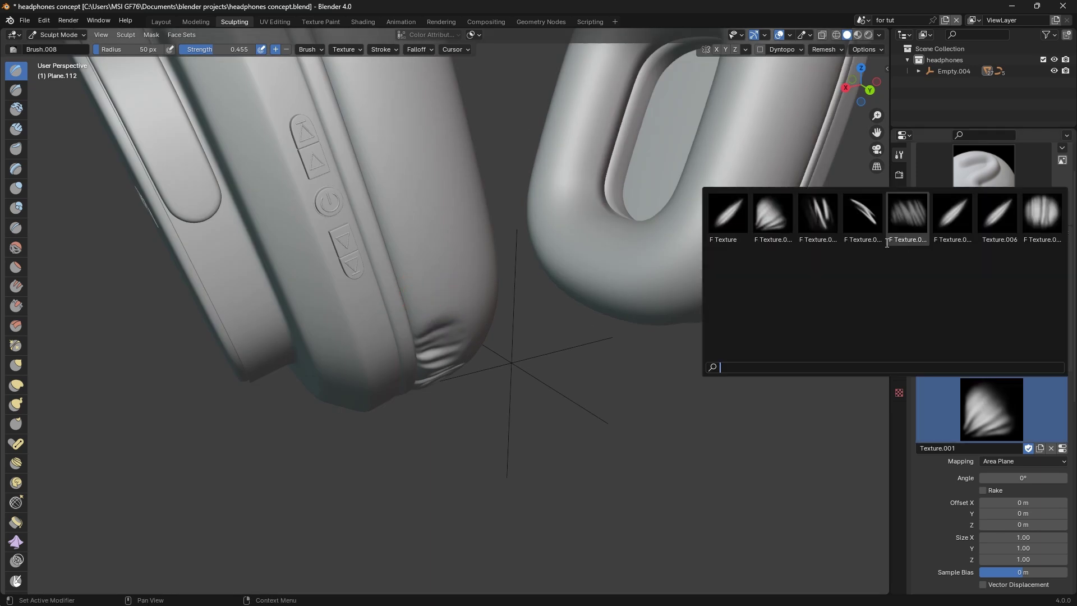
pyautogui.click(864, 216)
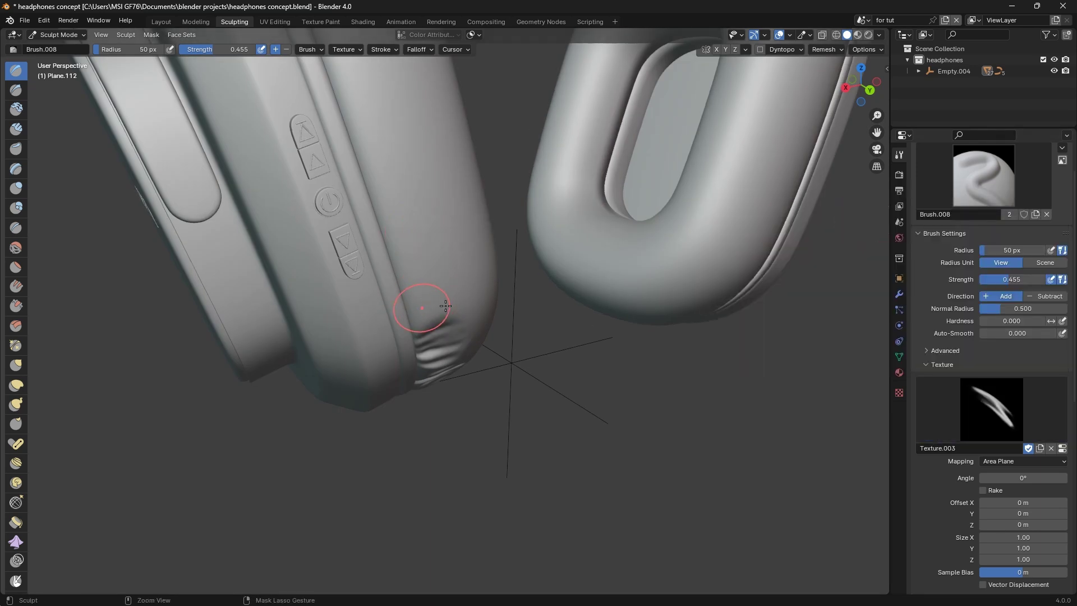
pyautogui.moveTo(426, 305)
pyautogui.mouseDown()
pyautogui.moveTo(473, 279)
pyautogui.moveTo(478, 331)
pyautogui.mouseUp()
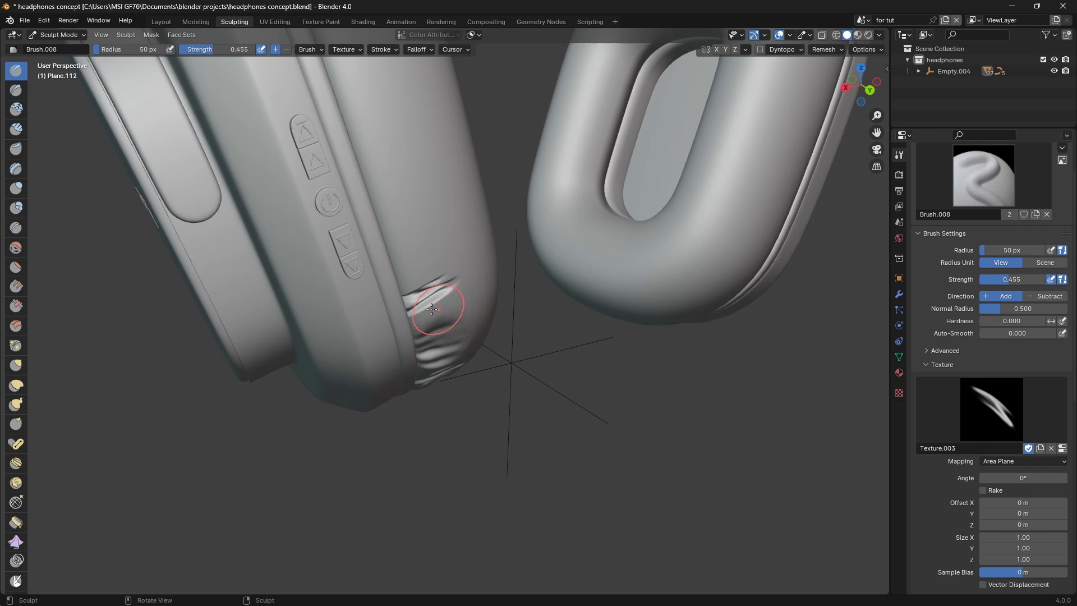
pyautogui.moveTo(435, 310); pyautogui.dragTo(418, 279, button='middle')
pyautogui.scroll(1, 436, 295)
pyautogui.hotkey('ctrl', 'z')
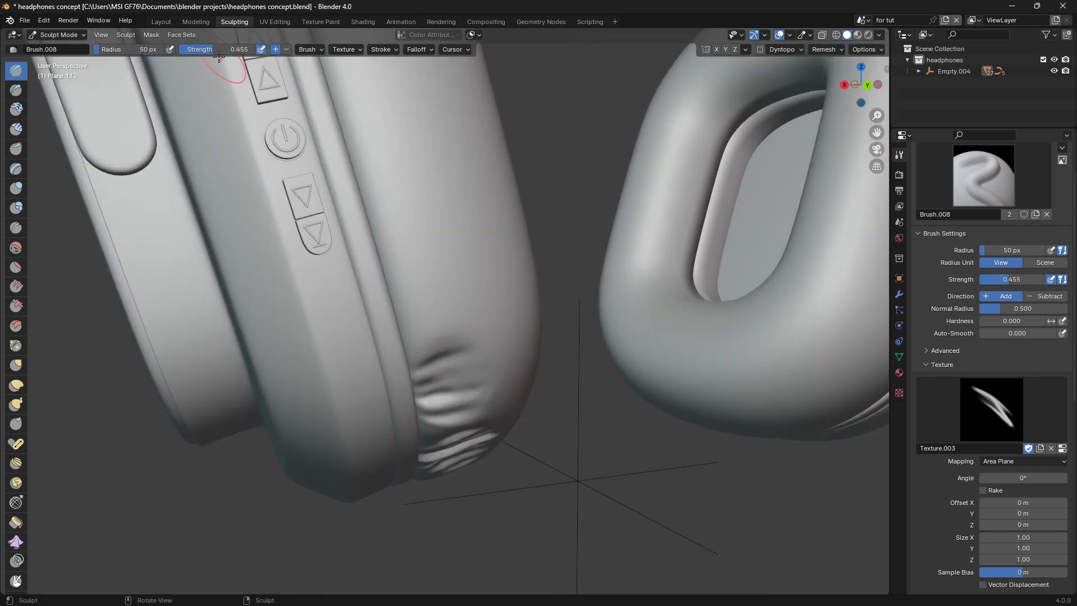
# Lower the brush strength to 0.201 and sculpt softer creases along the seam beside the control buttons.
pyautogui.moveTo(204, 56); pyautogui.dragTo(188, 55)
pyautogui.moveTo(426, 306)
pyautogui.mouseDown()
pyautogui.moveTo(459, 310)
pyautogui.moveTo(481, 298)
pyautogui.moveTo(502, 332)
pyautogui.moveTo(390, 250)
pyautogui.moveTo(380, 268)
pyautogui.moveTo(362, 255)
pyautogui.moveTo(516, 392)
pyautogui.mouseUp()
pyautogui.scroll(-1, 516, 392)
pyautogui.scroll(-3, 450, 316)
pyautogui.moveTo(450, 316); pyautogui.dragTo(462, 336, button='middle')
pyautogui.moveTo(462, 336)
pyautogui.mouseDown()
pyautogui.moveTo(481, 296)
pyautogui.moveTo(519, 363)
pyautogui.mouseUp()
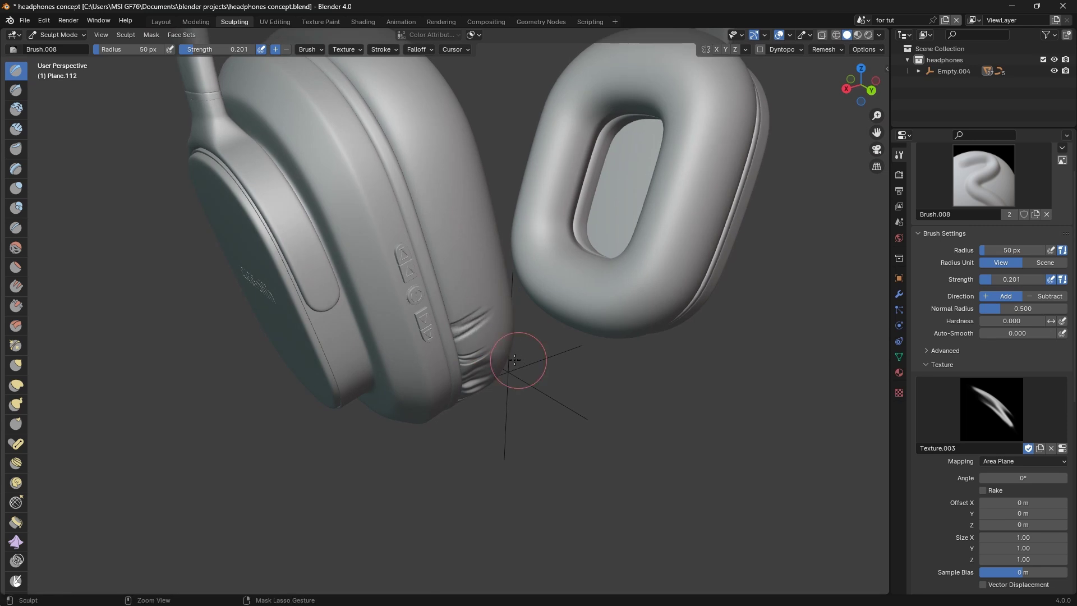
pyautogui.scroll(-2, 504, 360)
# Switch the brush texture to Texture.004 and sculpt fine wrinkles up the back side of the cushion's seam.
pyautogui.click(1012, 414)
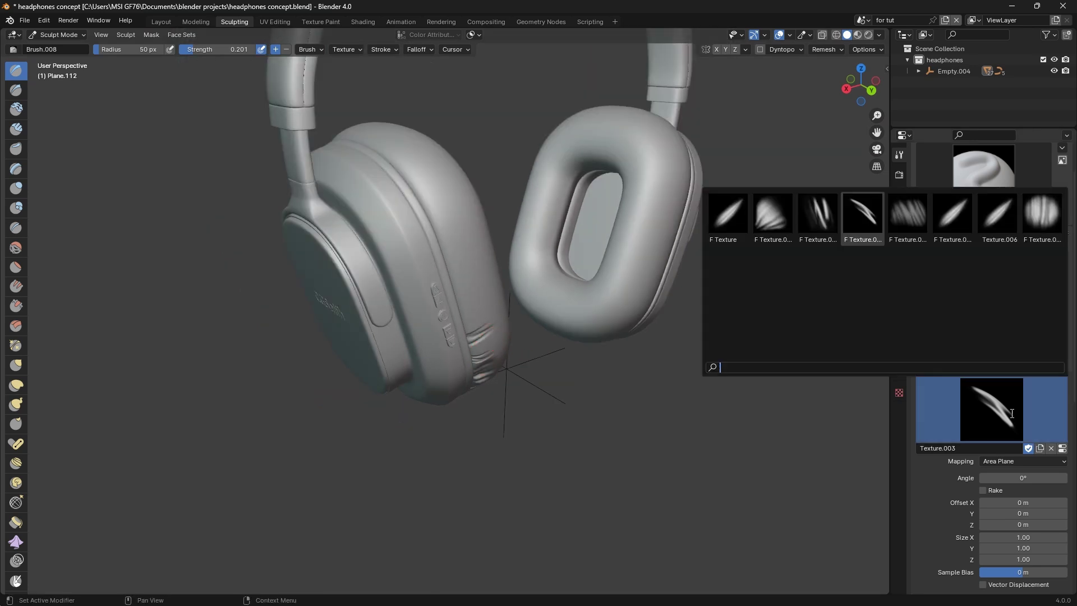
pyautogui.click(914, 217)
pyautogui.scroll(3, 437, 303)
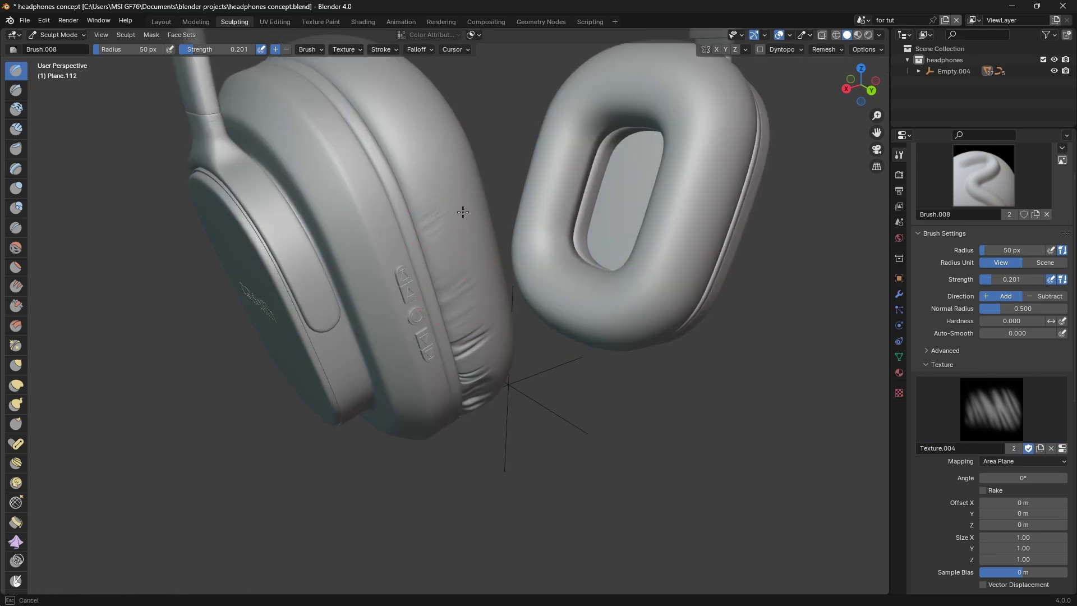
pyautogui.scroll(-3, 486, 241)
pyautogui.moveTo(390, 302); pyautogui.dragTo(423, 253, button='middle')
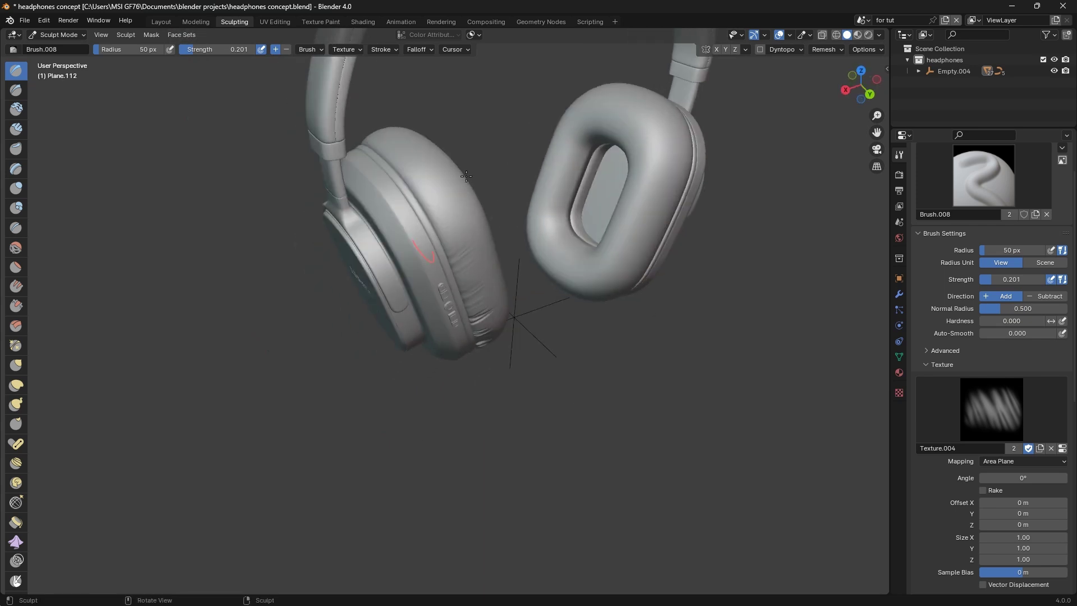
pyautogui.scroll(3, 441, 232)
pyautogui.moveTo(426, 253); pyautogui.dragTo(460, 228)
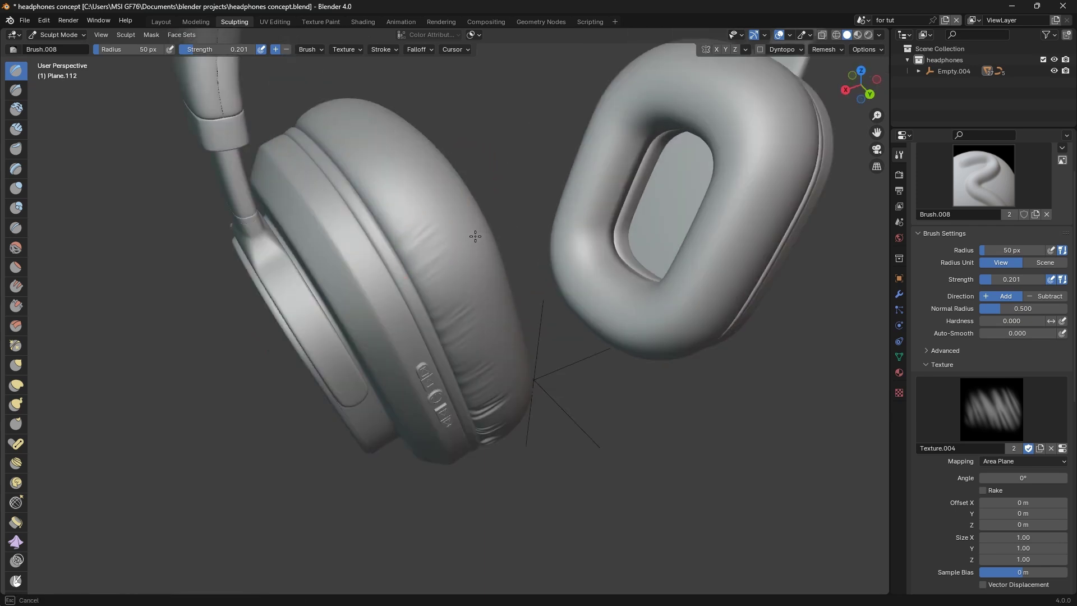
# Switch the brush texture to Texture.001 and sculpt a wrinkle on the upper back of the cushion.
pyautogui.click(1004, 399)
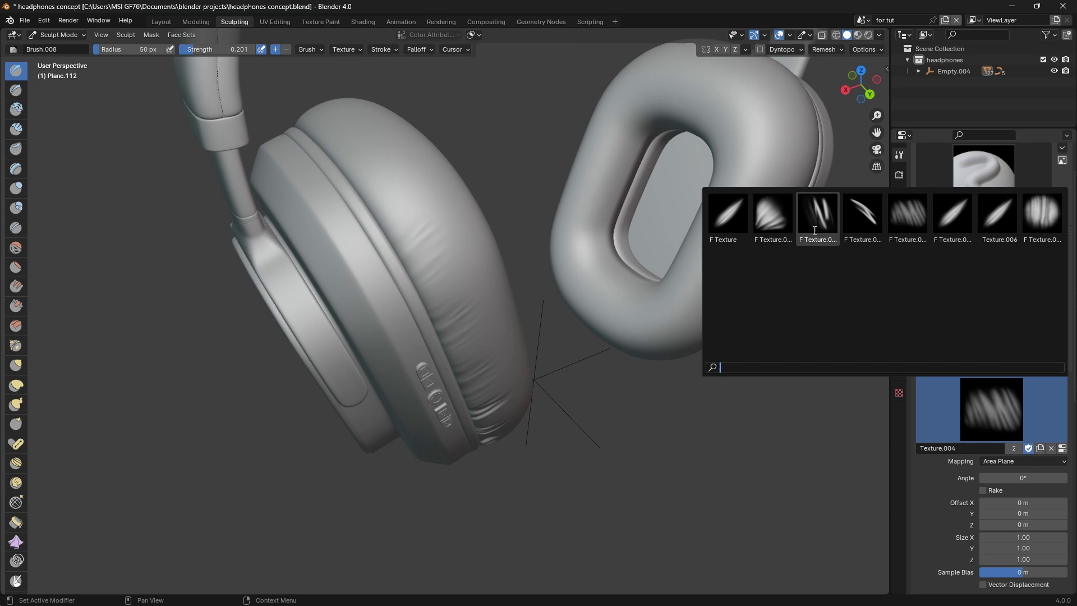
pyautogui.click(773, 219)
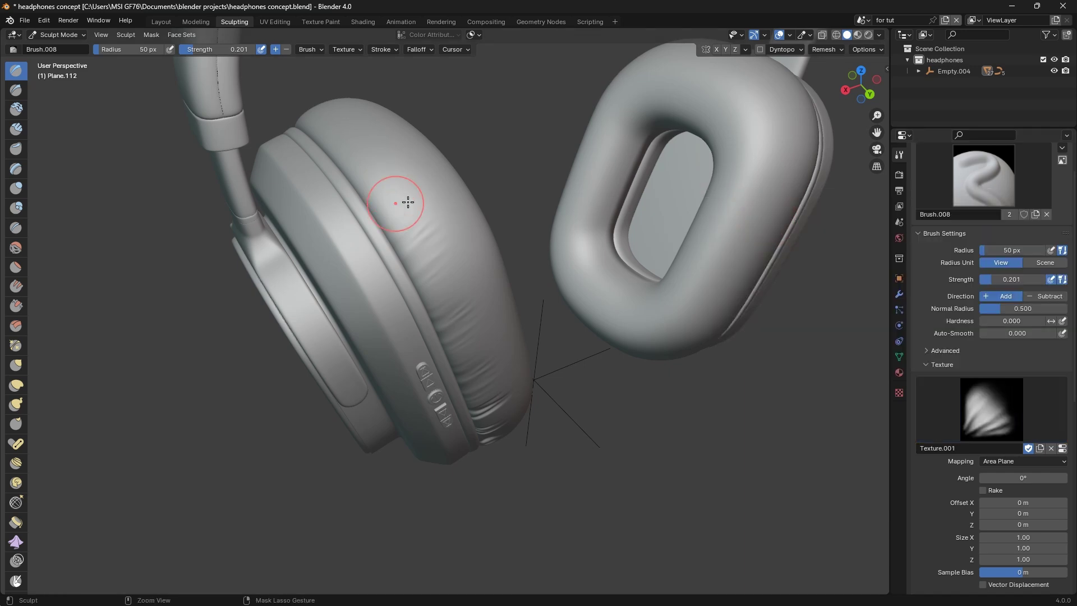
pyautogui.moveTo(407, 202)
pyautogui.keyDown('ctrl'); pyautogui.mouseDown()
pyautogui.moveTo(414, 160)
pyautogui.moveTo(440, 228)
pyautogui.moveTo(392, 219)
pyautogui.moveTo(399, 259)
pyautogui.mouseUp(); pyautogui.keyUp('ctrl')
# Switch the brush texture back to Texture.007 and sculpt folds around the cushion's top and down its front side.
pyautogui.click(993, 406)
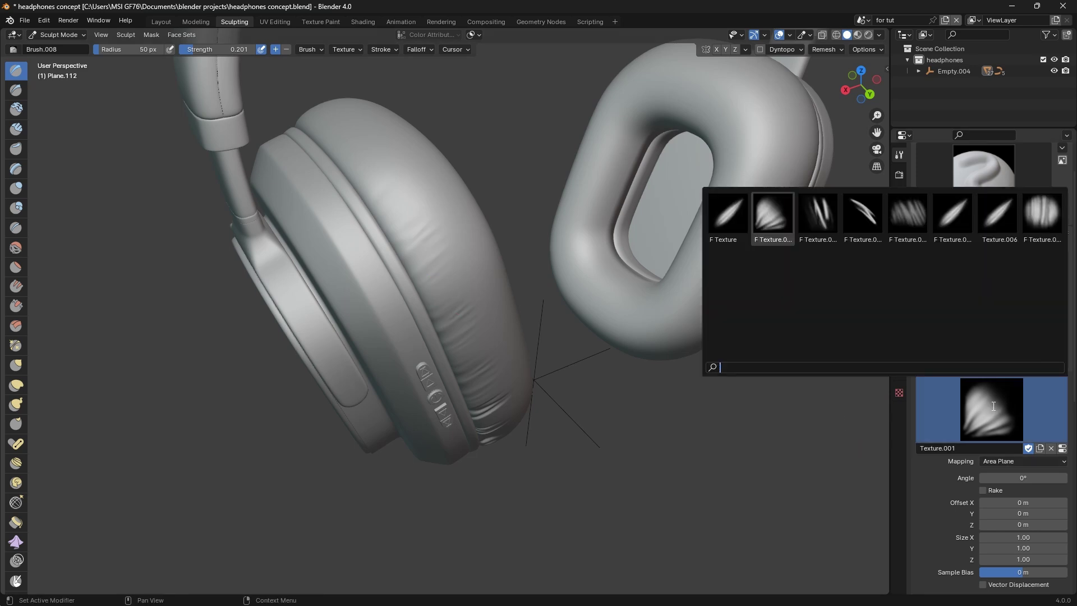
pyautogui.click(1026, 227)
pyautogui.moveTo(334, 246)
pyautogui.mouseDown(button='middle')
pyautogui.moveTo(552, 238)
pyautogui.moveTo(373, 265)
pyautogui.mouseUp(button='middle')
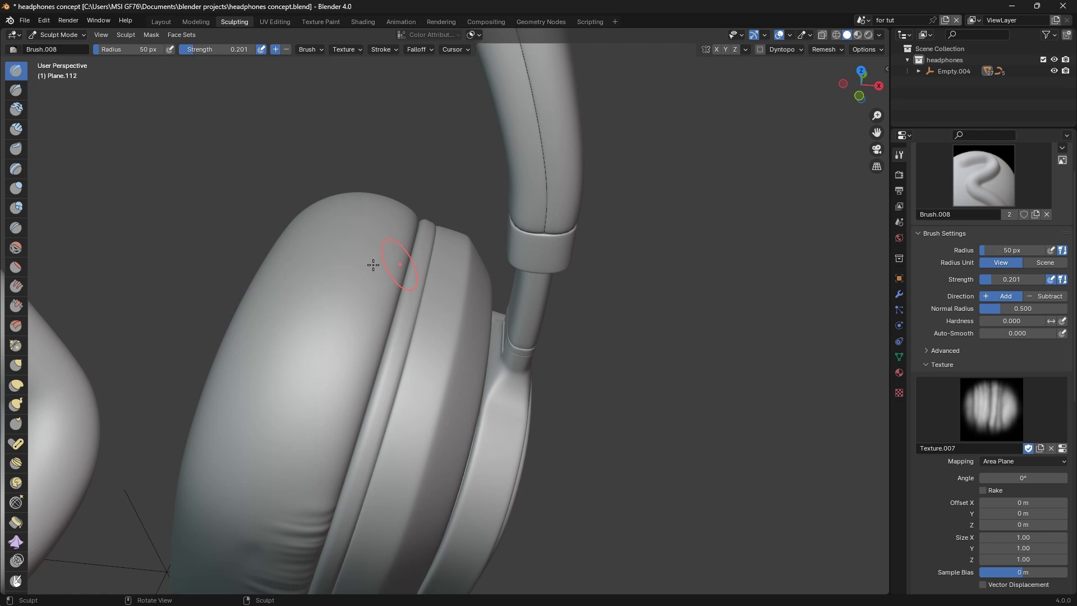
pyautogui.moveTo(553, 241); pyautogui.dragTo(450, 336, button='middle')
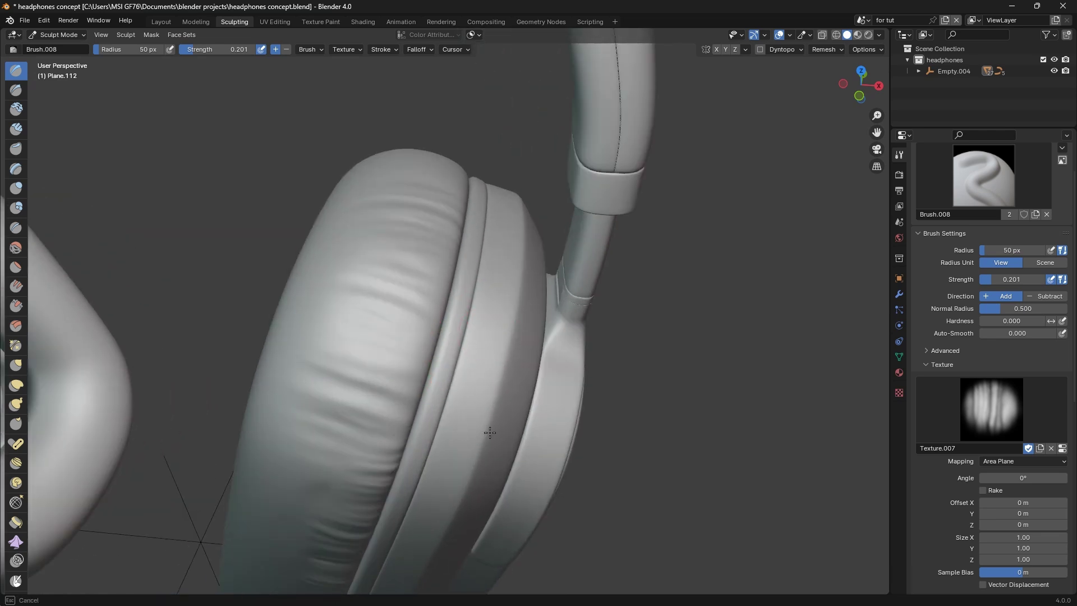
# Fill the smoother stretches along the front of the cushion's seam with more folds and review the whole headphones.
pyautogui.scroll(-2, 633, 356)
pyautogui.moveTo(575, 433); pyautogui.dragTo(534, 331, button='middle')
pyautogui.scroll(-3, 534, 298)
pyautogui.scroll(4, 499, 528)
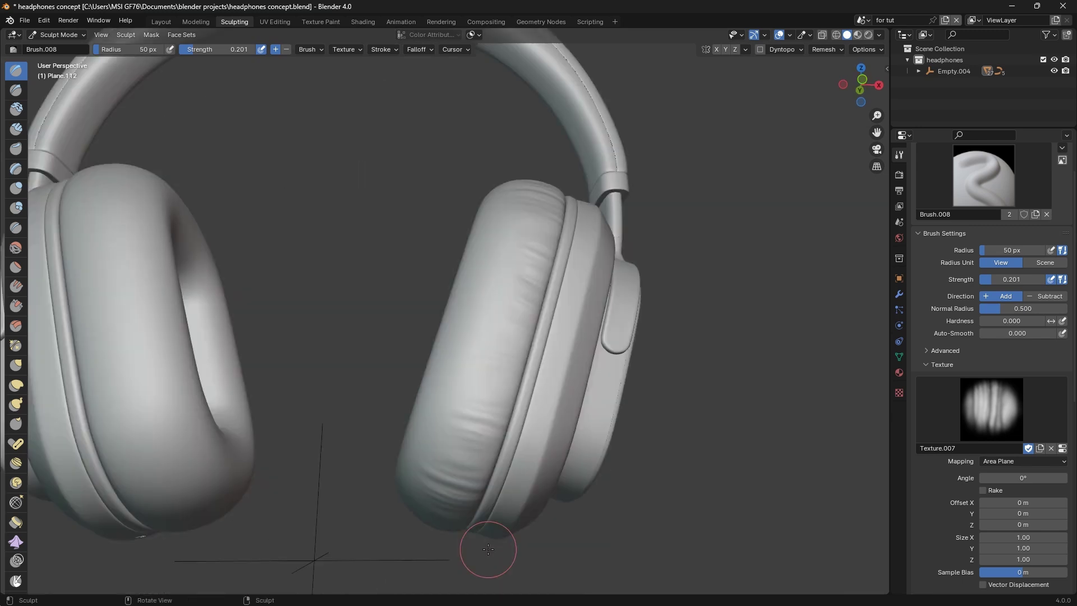
pyautogui.scroll(4, 494, 535)
pyautogui.scroll(-4, 531, 535)
pyautogui.moveTo(566, 503)
pyautogui.mouseDown(button='middle')
pyautogui.moveTo(533, 510)
pyautogui.moveTo(529, 525)
pyautogui.moveTo(623, 514)
pyautogui.moveTo(543, 517)
pyautogui.mouseUp(button='middle')
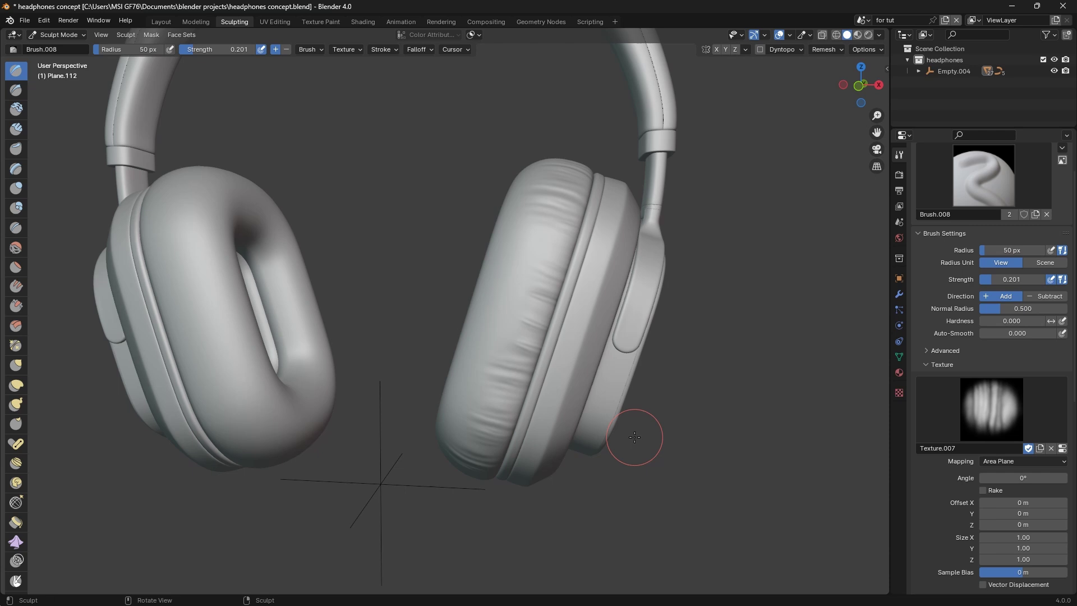
pyautogui.scroll(-4, 636, 454)
pyautogui.scroll(2, 619, 389)
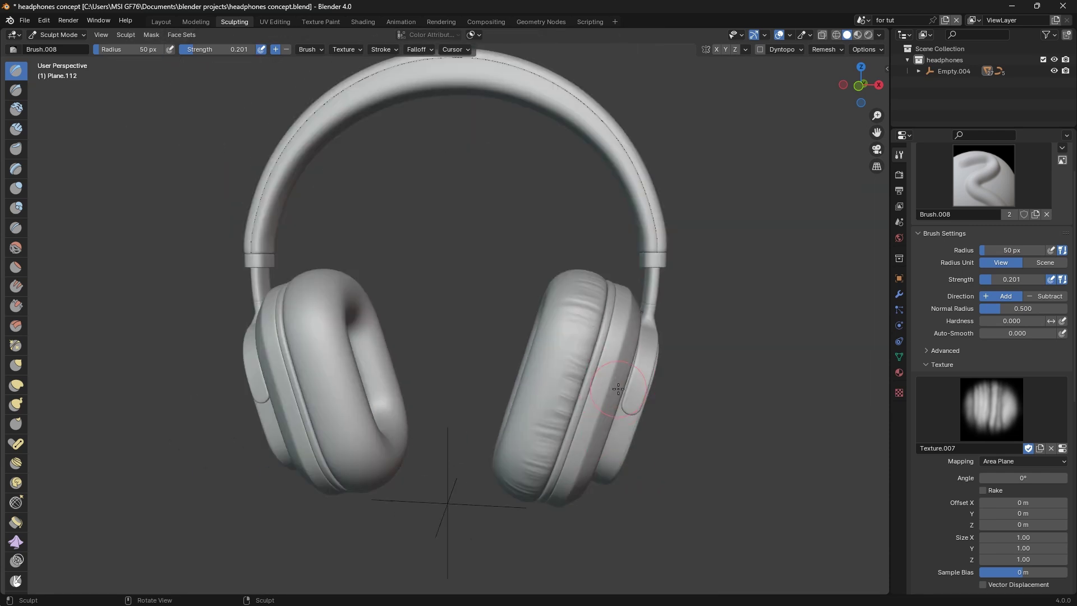